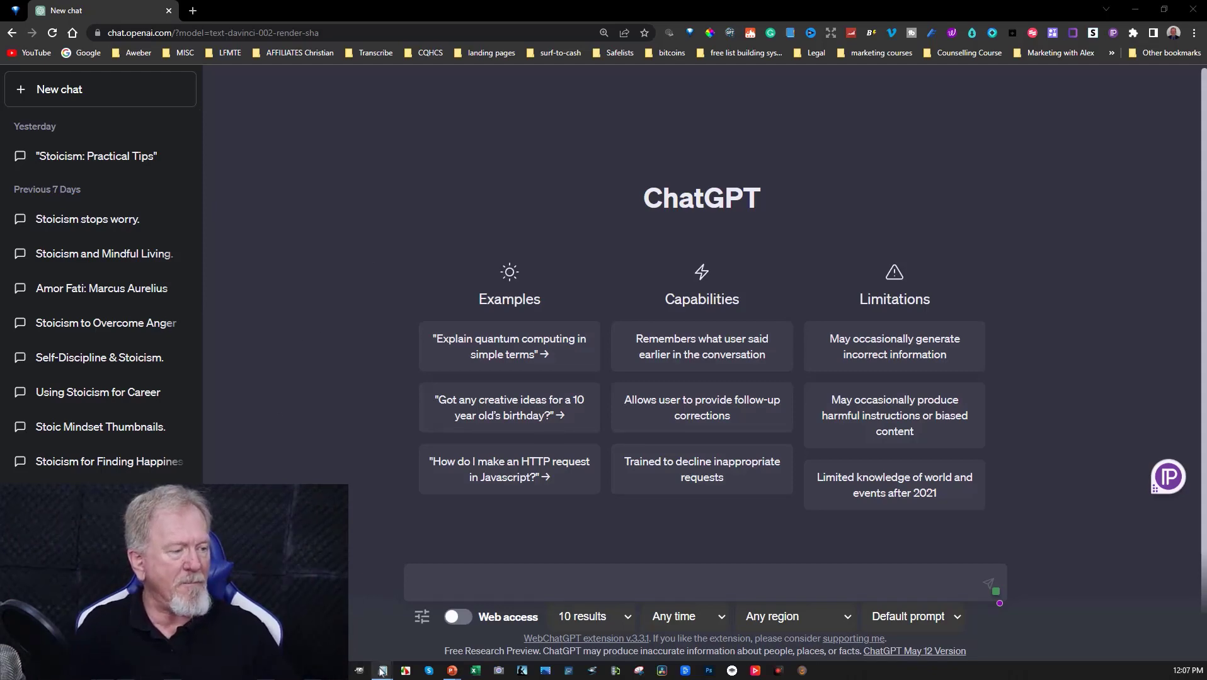
# - Copy the Niche Research prompt paragraph from the Notepad prompts file, then minimise Notepad
pyautogui.moveTo(382, 670)
pyautogui.click(860, 615)
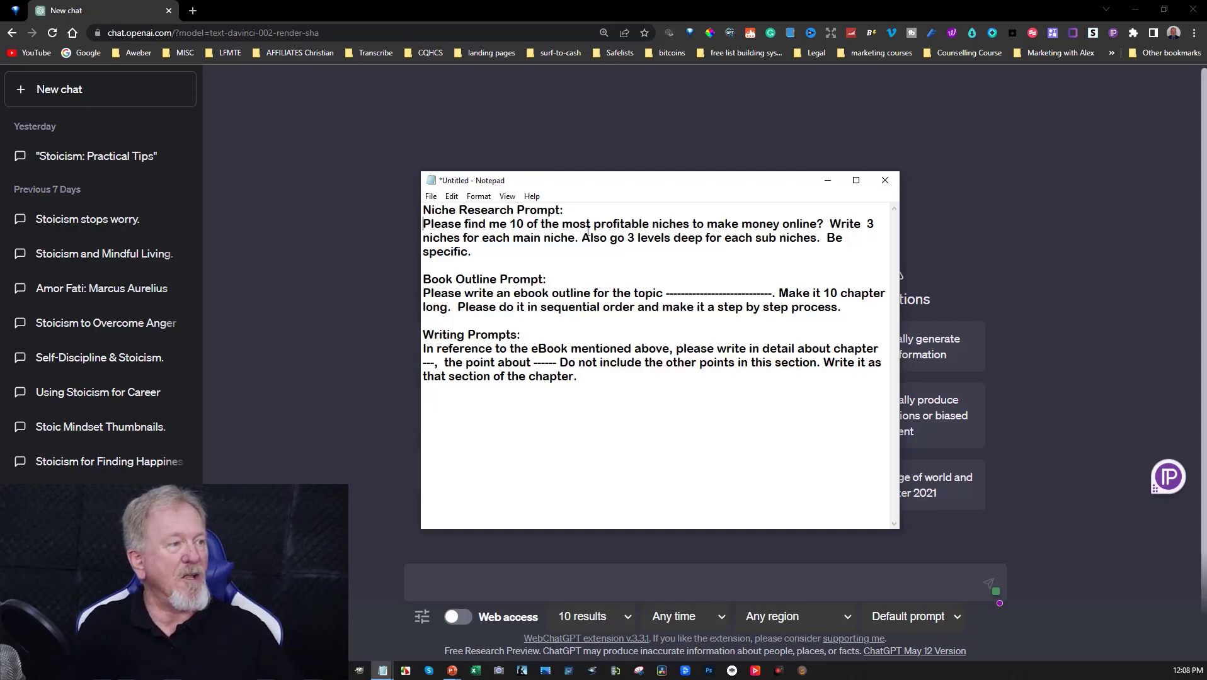
pyautogui.moveTo(423, 224); pyautogui.dragTo(492, 252)
pyautogui.hotkey('ctrl', 'c')
pyautogui.rightClick(493, 232)
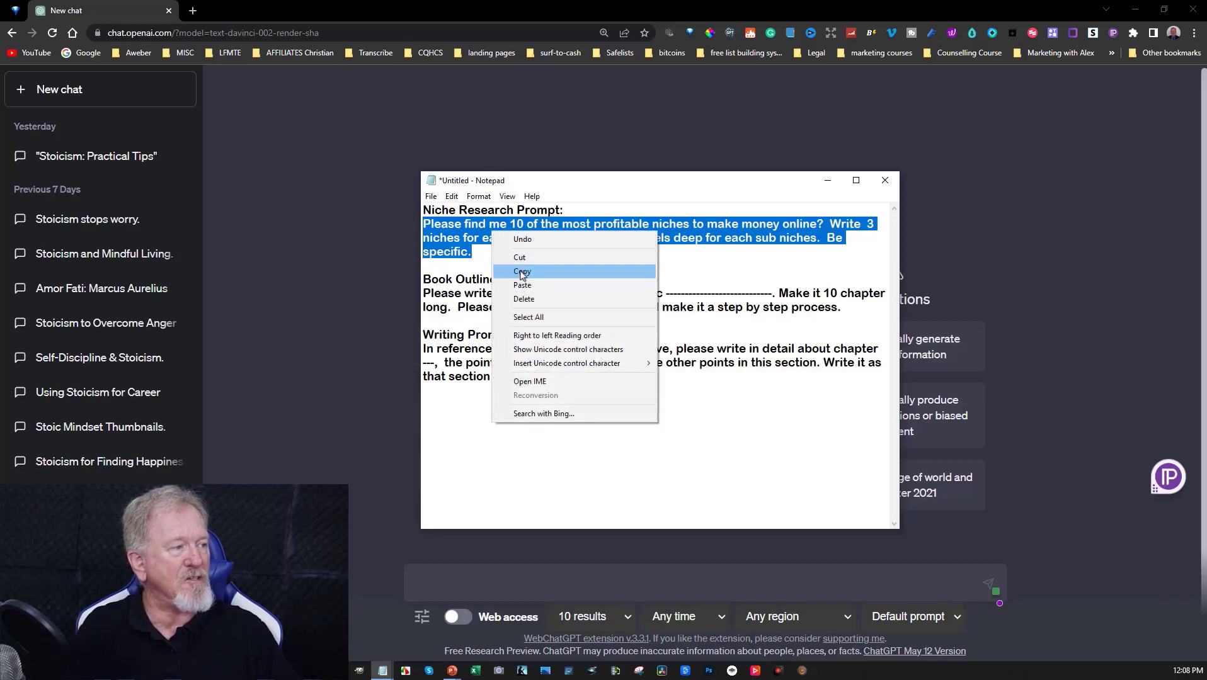
pyautogui.click(522, 273)
pyautogui.click(829, 182)
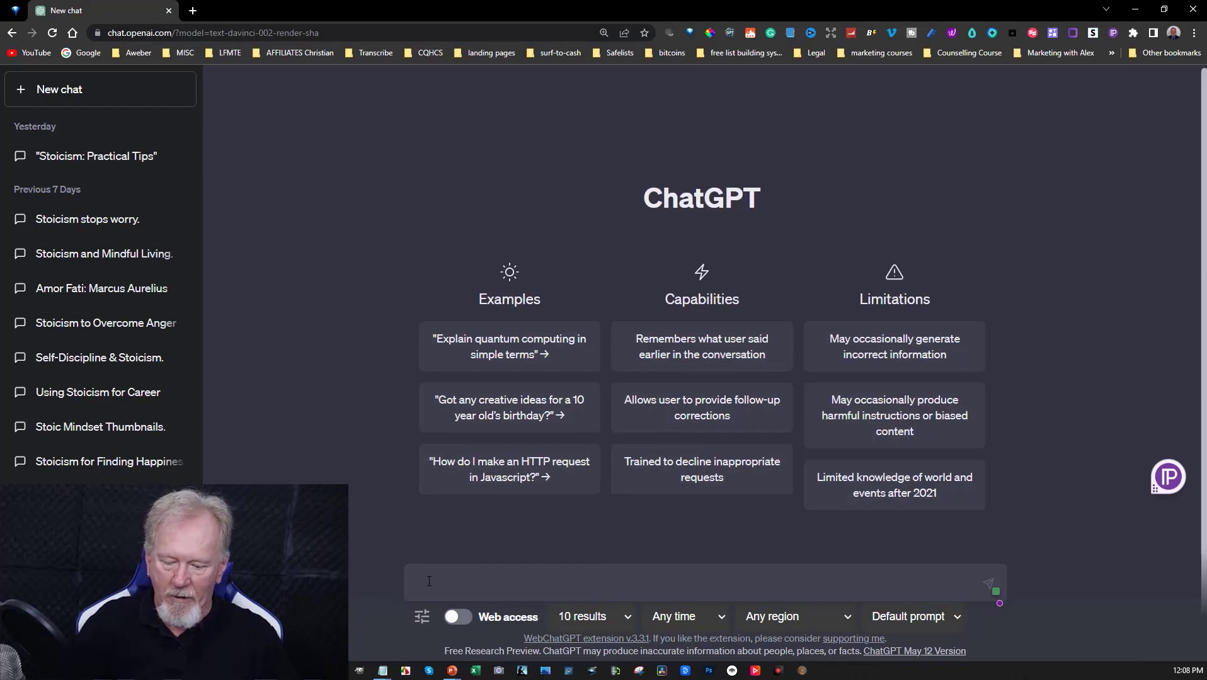
# - Send the pasted niche research prompt, reply 'continue' to finish the list, and return to its top
pyautogui.hotkey('ctrl', 'v')
pyautogui.press('Return')
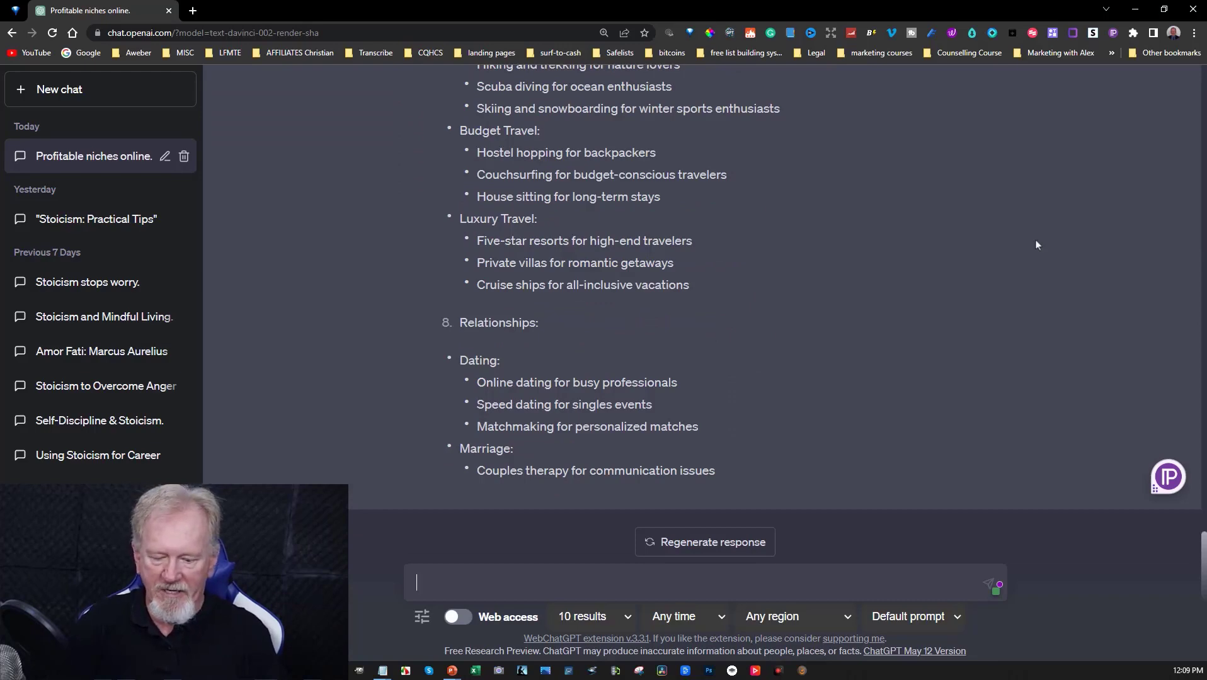
pyautogui.write('continue')
pyautogui.press('Return')
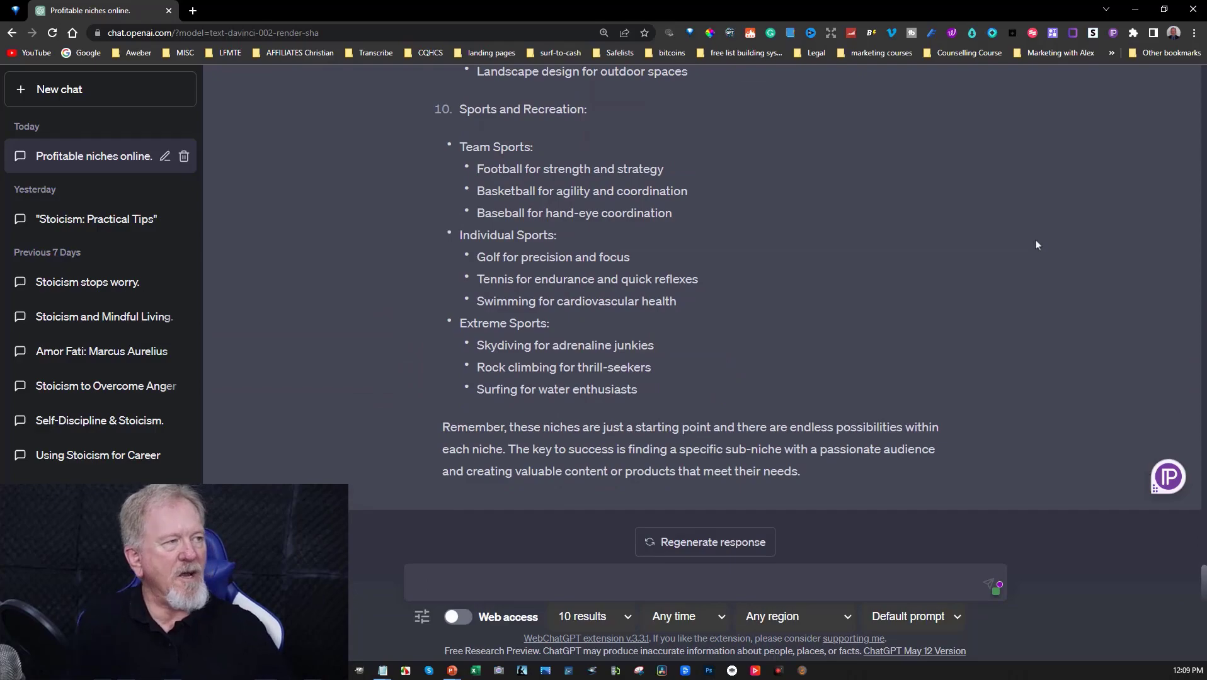
pyautogui.scroll(20, 855, 299)
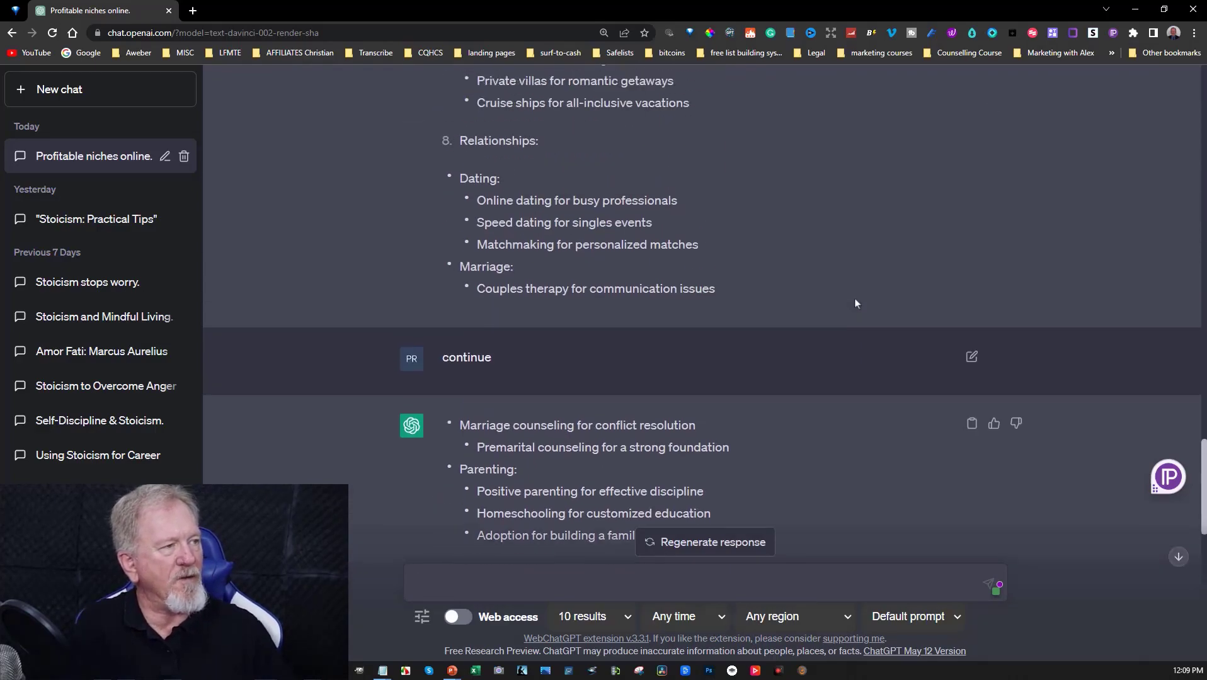
pyautogui.scroll(6, 854, 294)
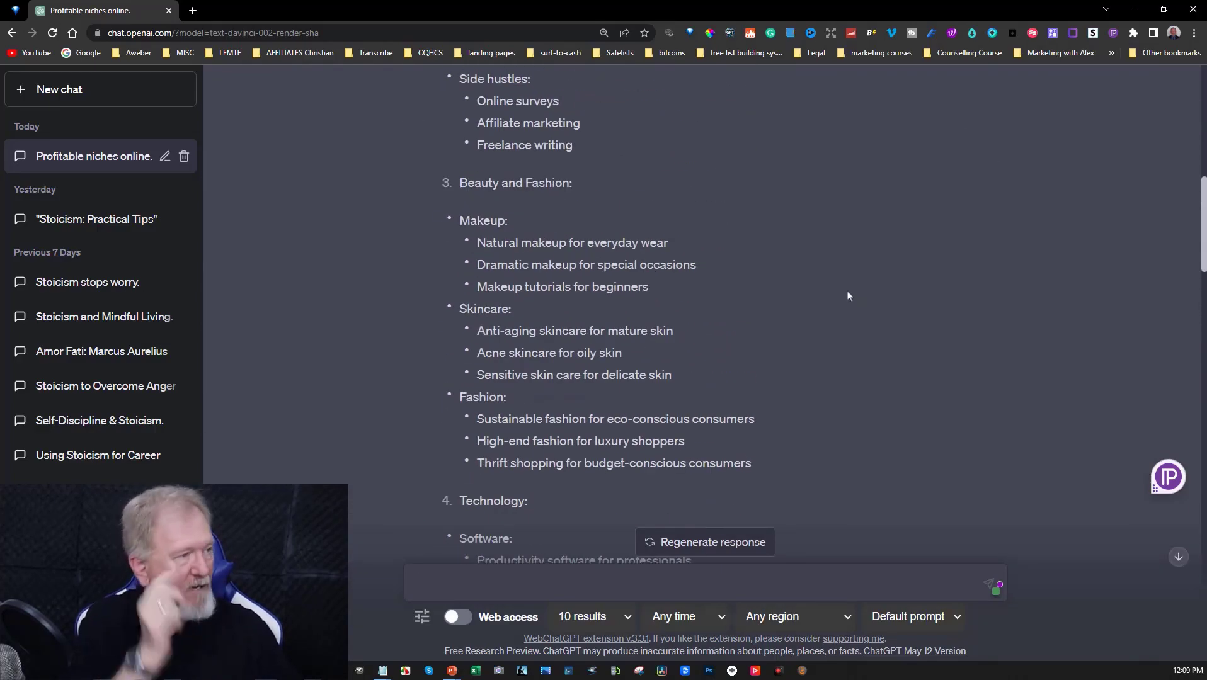
pyautogui.scroll(4, 838, 289)
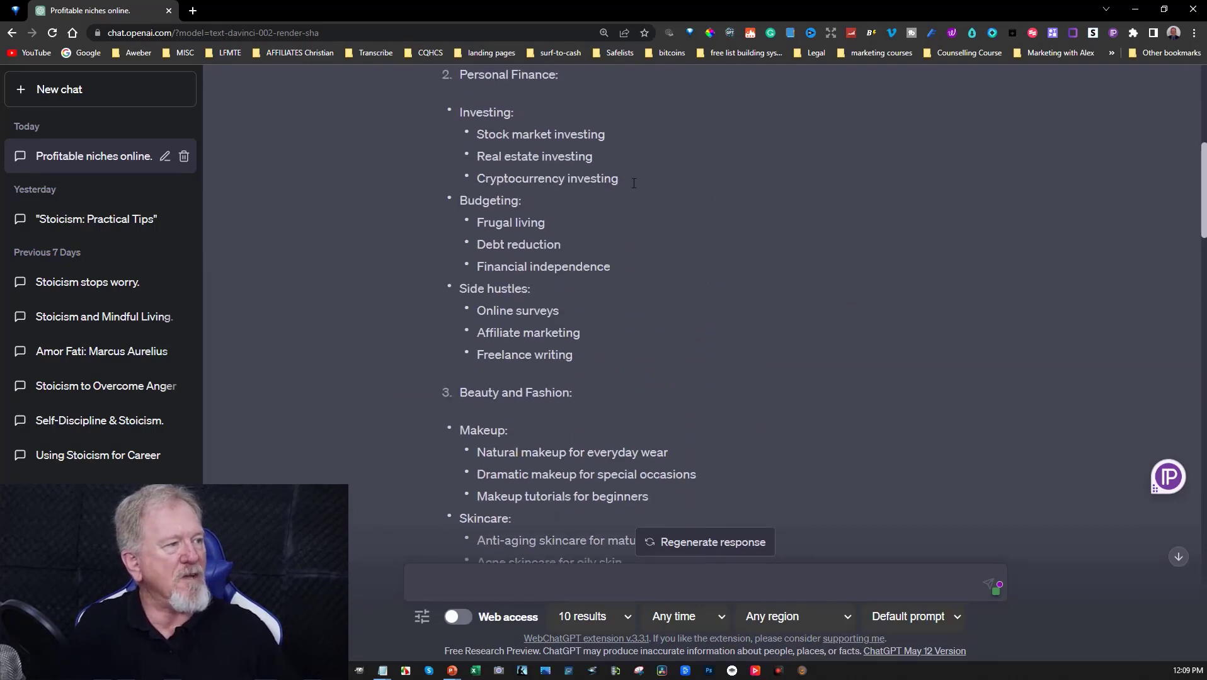
pyautogui.scroll(8, 737, 194)
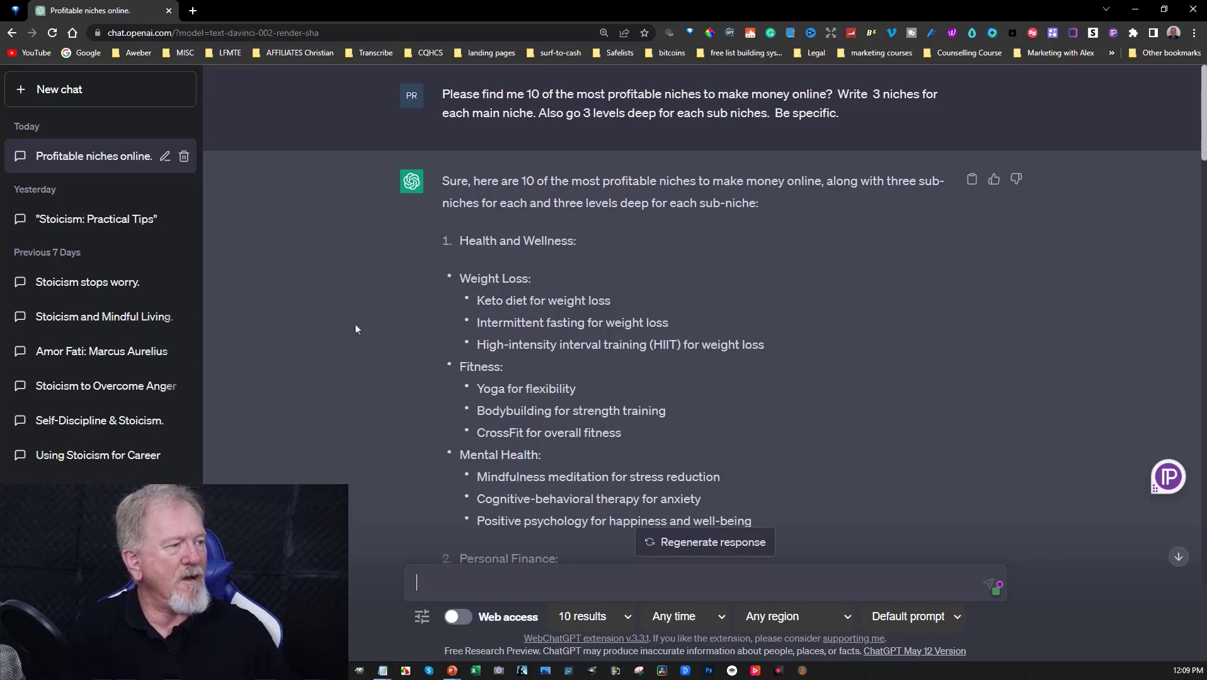
# - Highlight the three Weight Loss sub-niches as examples, then clear the highlight
pyautogui.moveTo(477, 300); pyautogui.dragTo(748, 358)
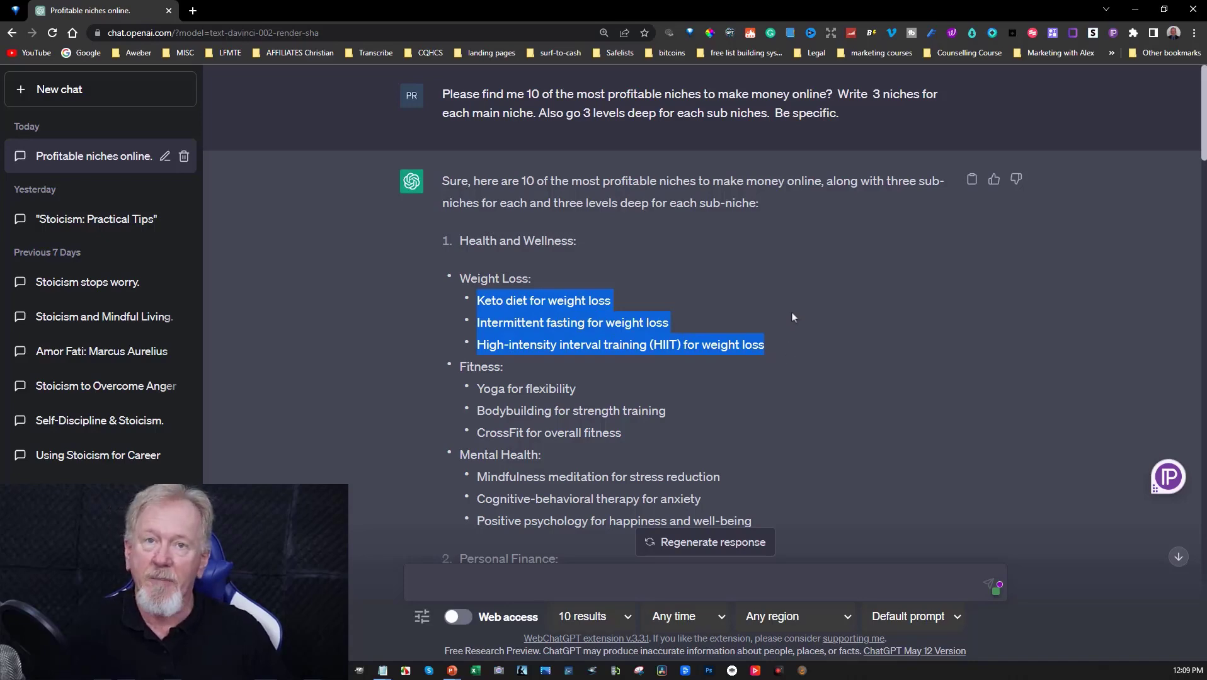
pyautogui.scroll(-3, 791, 312)
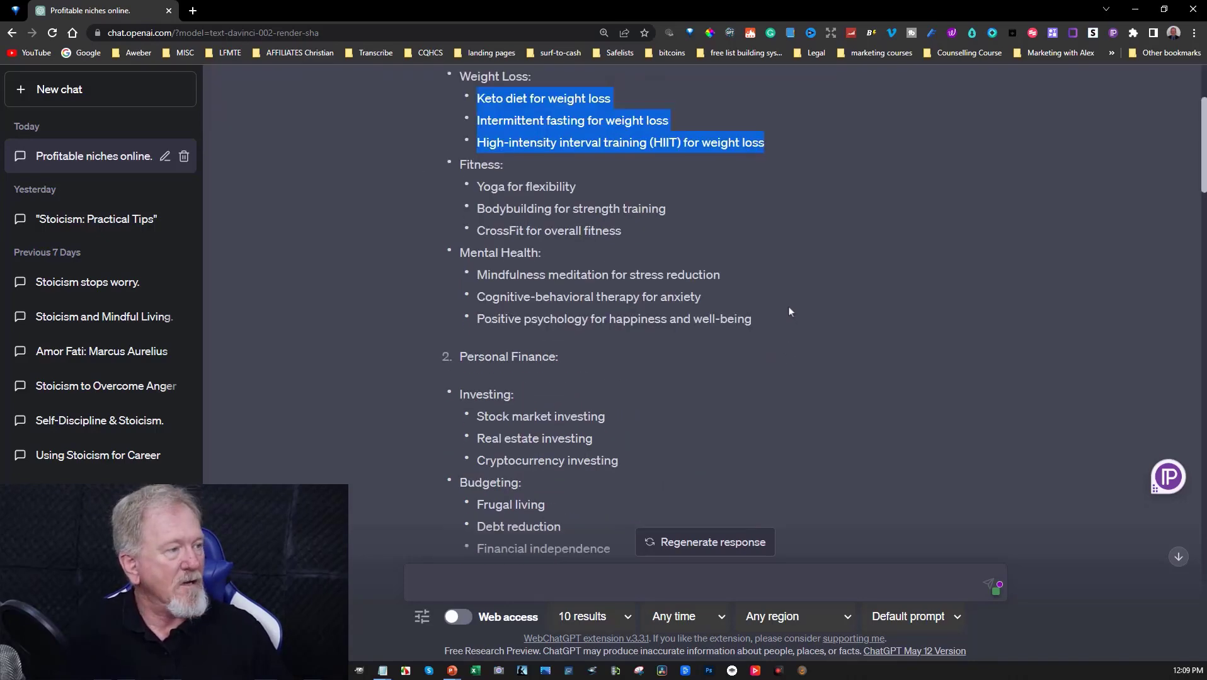
pyautogui.click(480, 92)
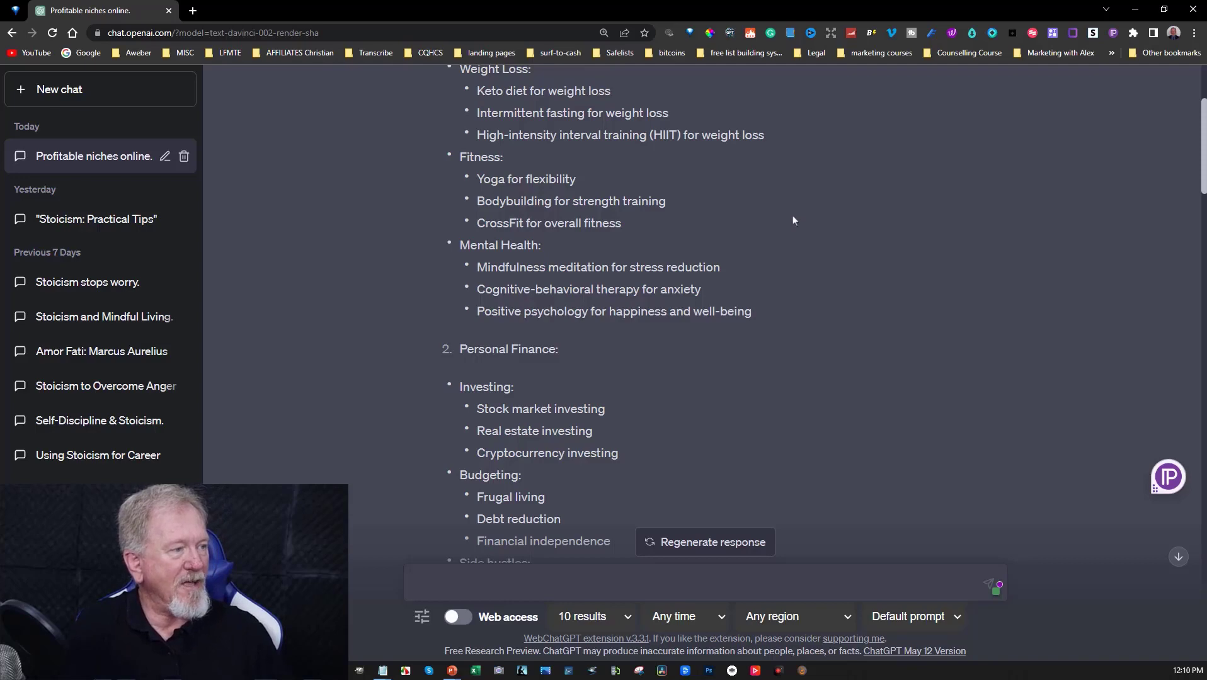
pyautogui.scroll(-3, 781, 216)
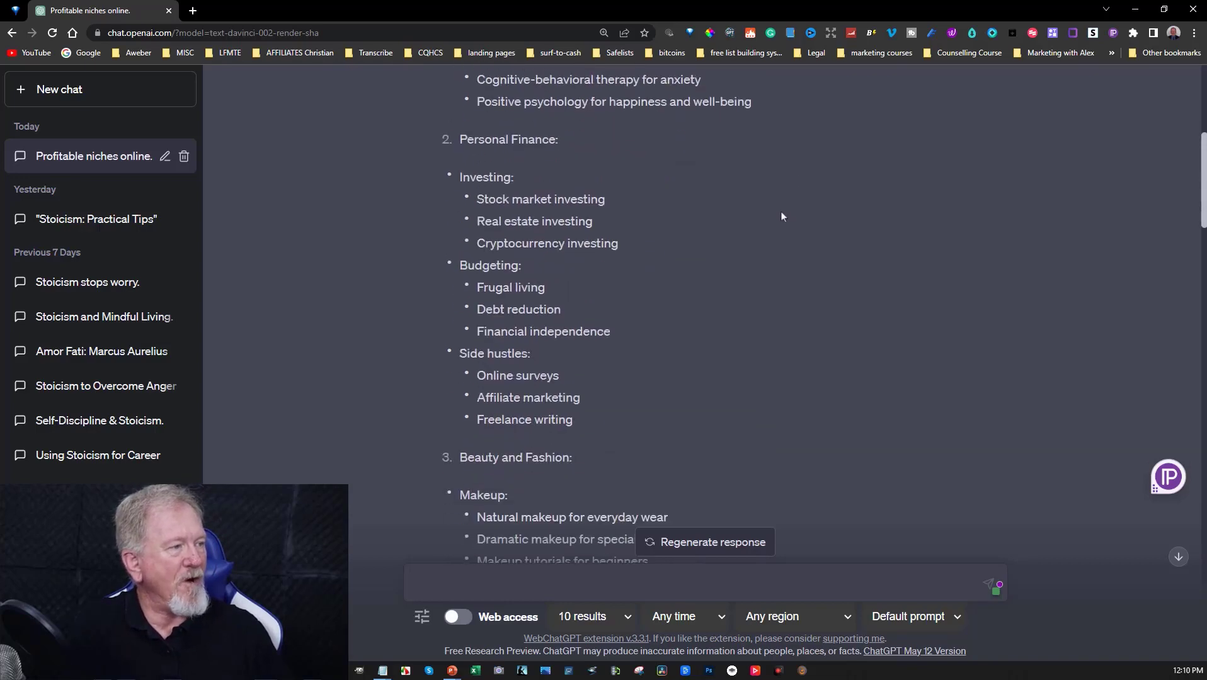
pyautogui.scroll(-2, 781, 217)
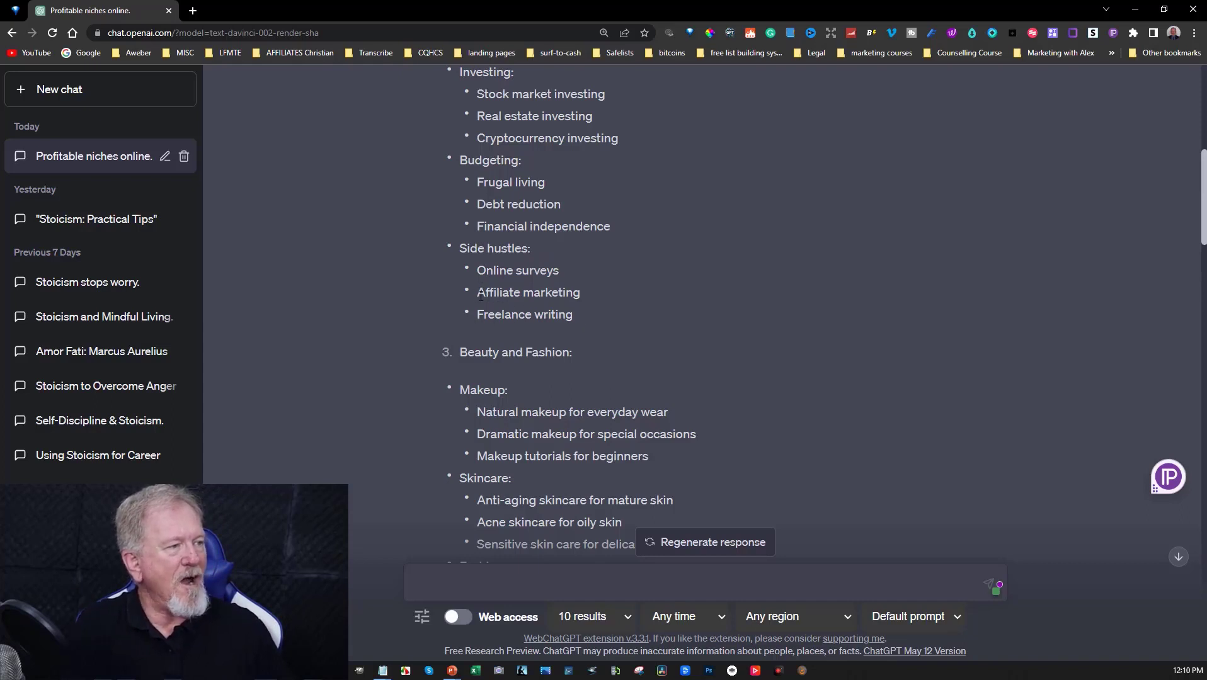
# - Highlight the Affiliate marketing sub-niche in the niche list
pyautogui.moveTo(477, 296); pyautogui.dragTo(582, 299)
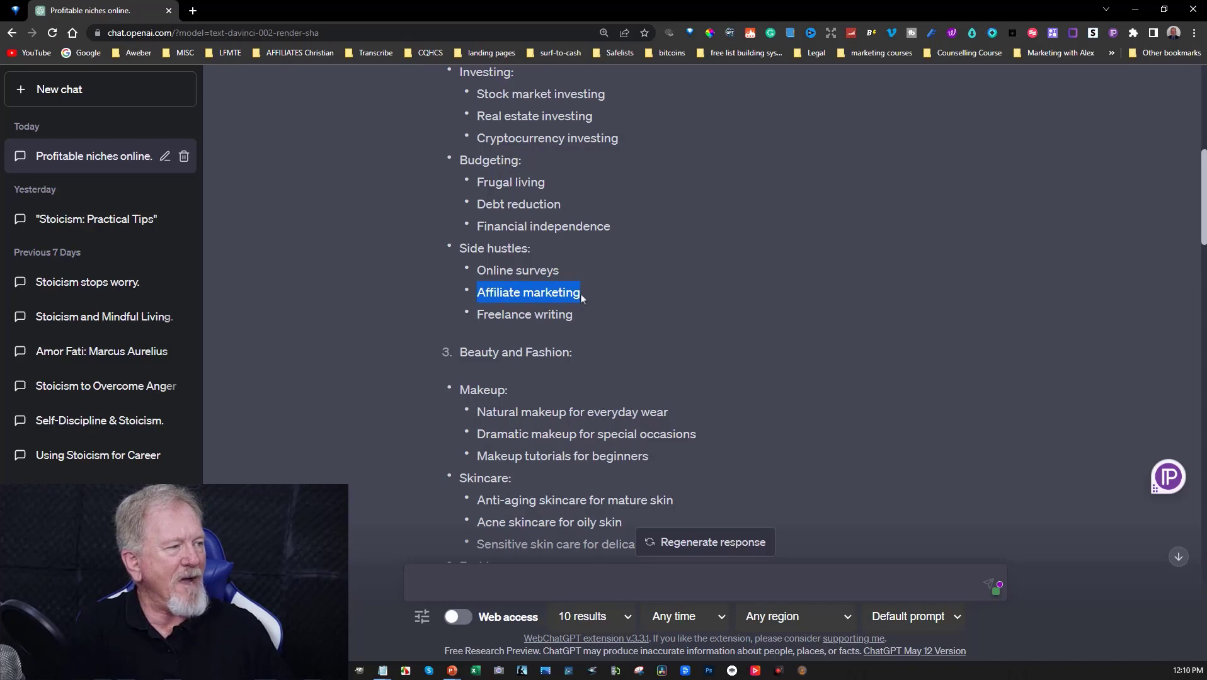
pyautogui.rightClick(506, 293)
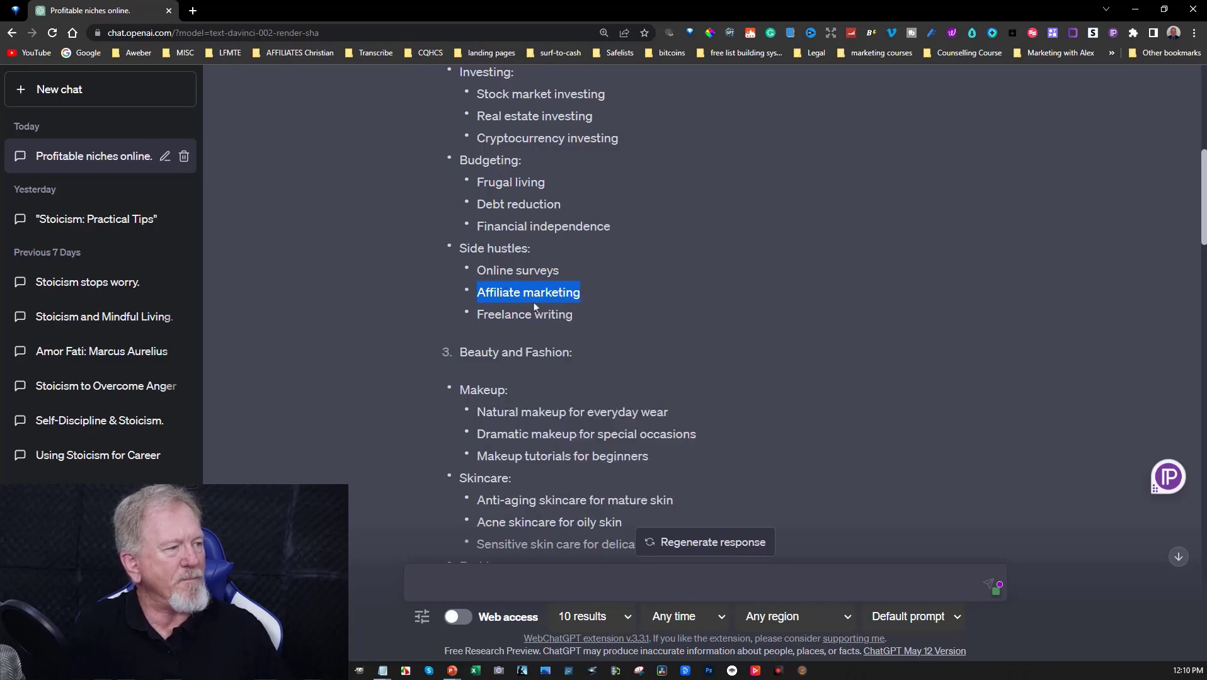
pyautogui.scroll(-4, 695, 285)
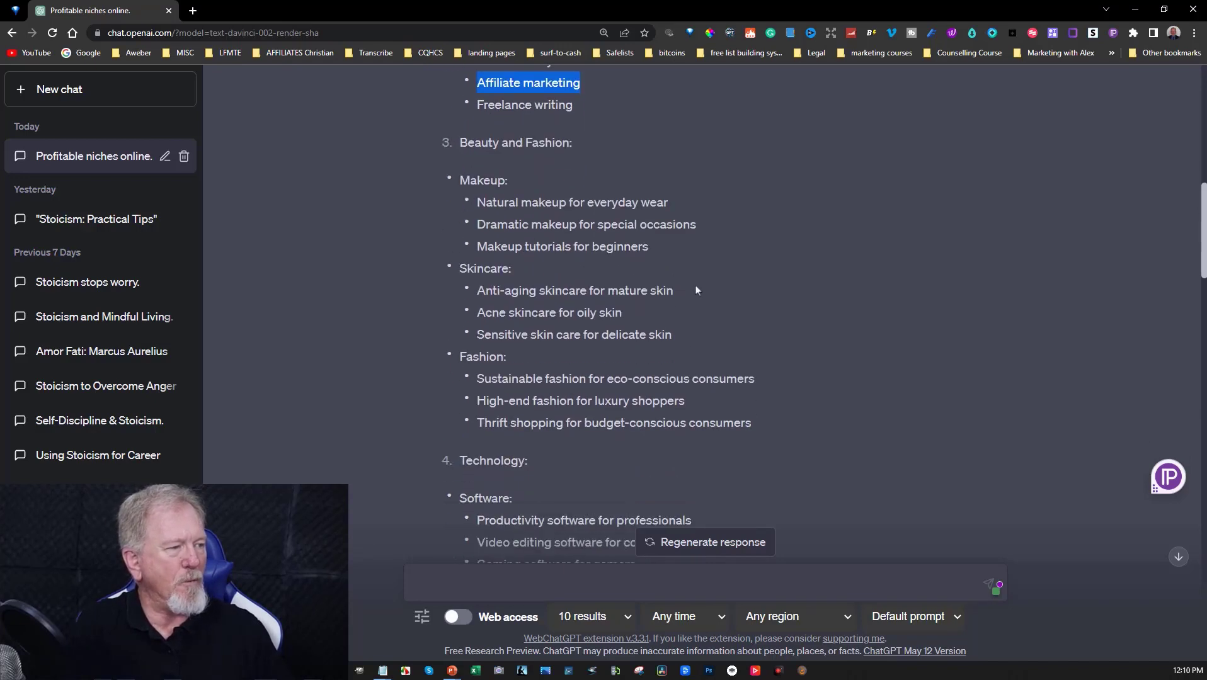
pyautogui.scroll(-2, 695, 284)
pyautogui.scroll(14, 693, 284)
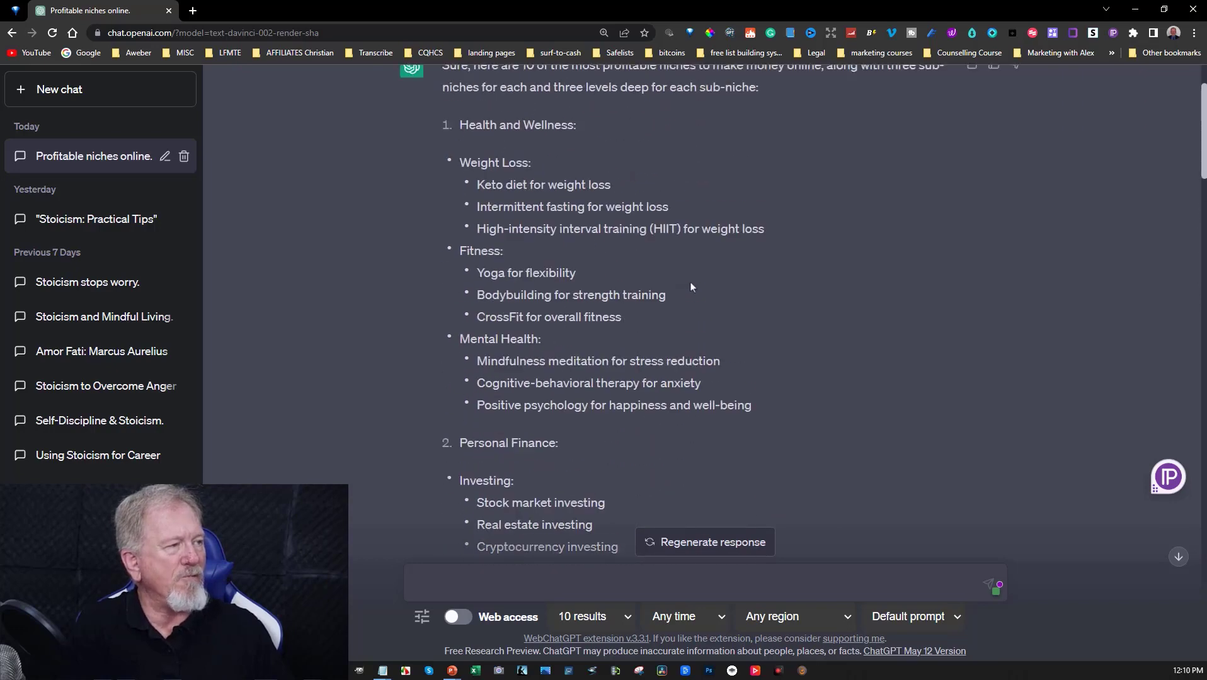
# - Highlight 'Keto diet for weight loss' as an example and read down to the answer's closing note
pyautogui.moveTo(478, 197); pyautogui.dragTo(624, 197)
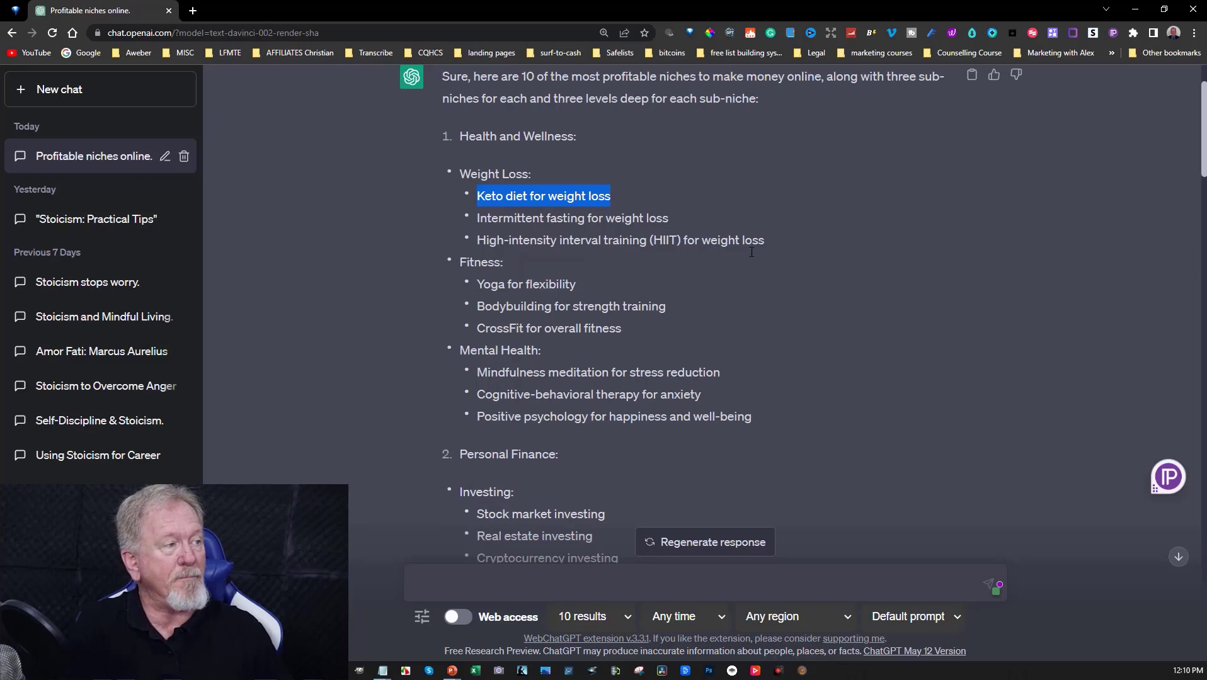
pyautogui.scroll(-15, 850, 247)
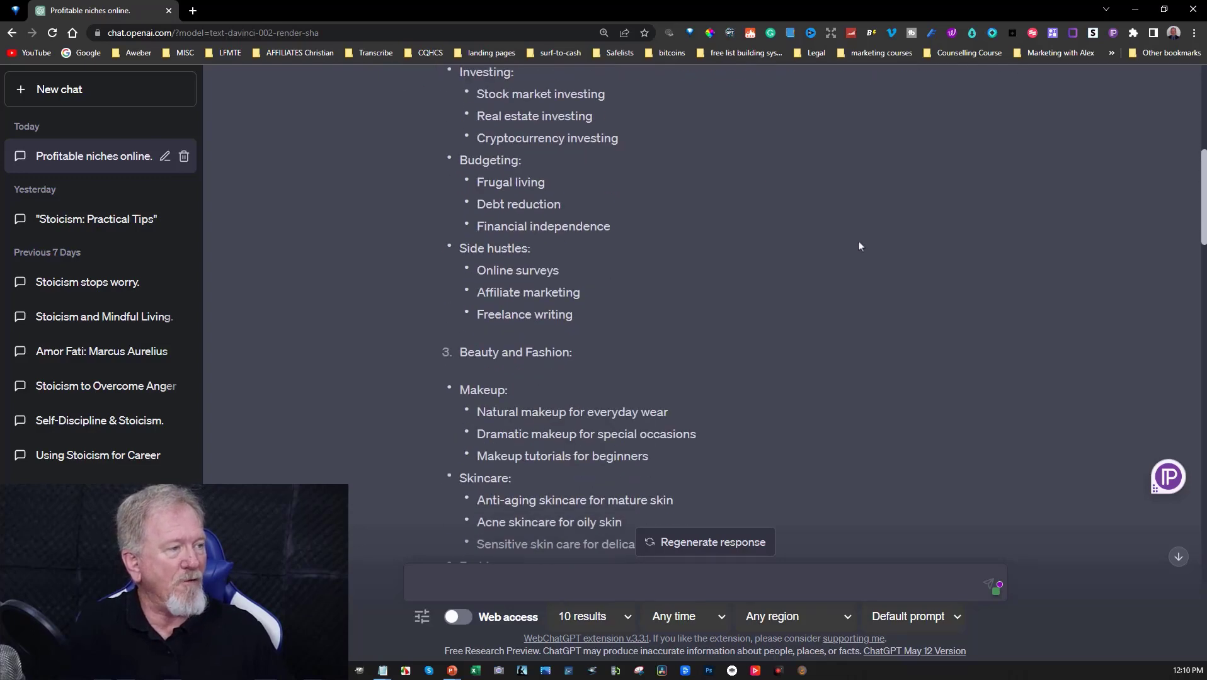
pyautogui.scroll(-12, 860, 245)
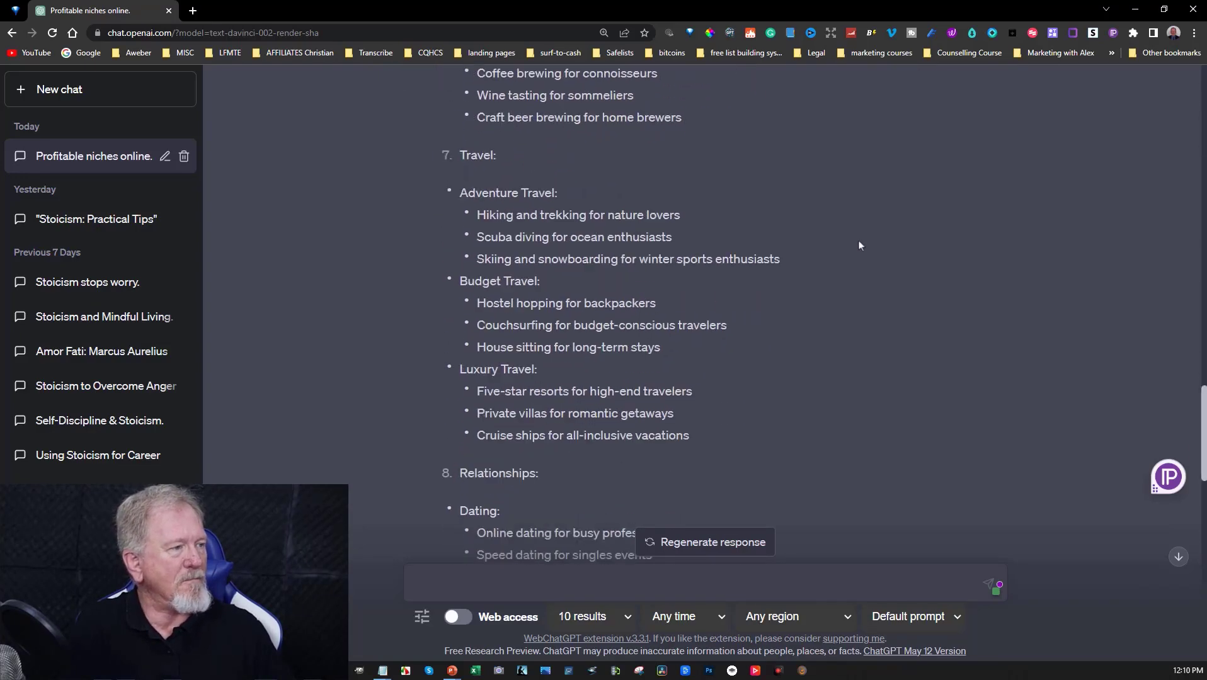
pyautogui.scroll(-6, 858, 242)
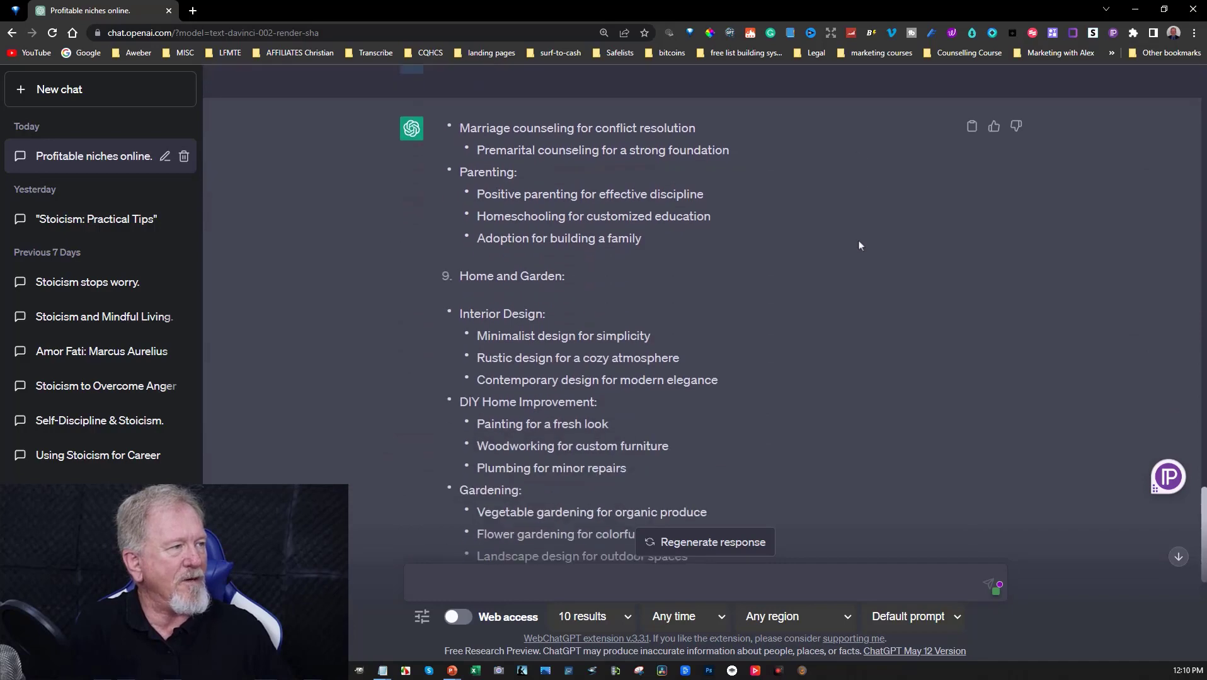
pyautogui.scroll(-5, 859, 242)
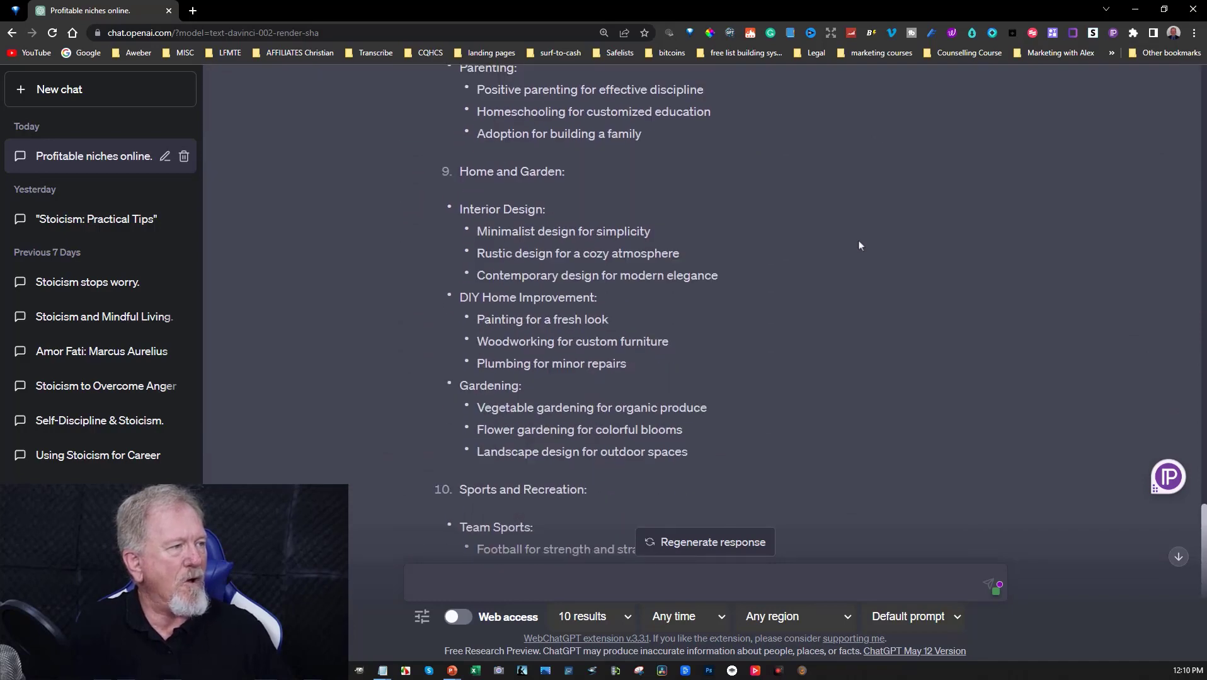
pyautogui.scroll(-2, 858, 245)
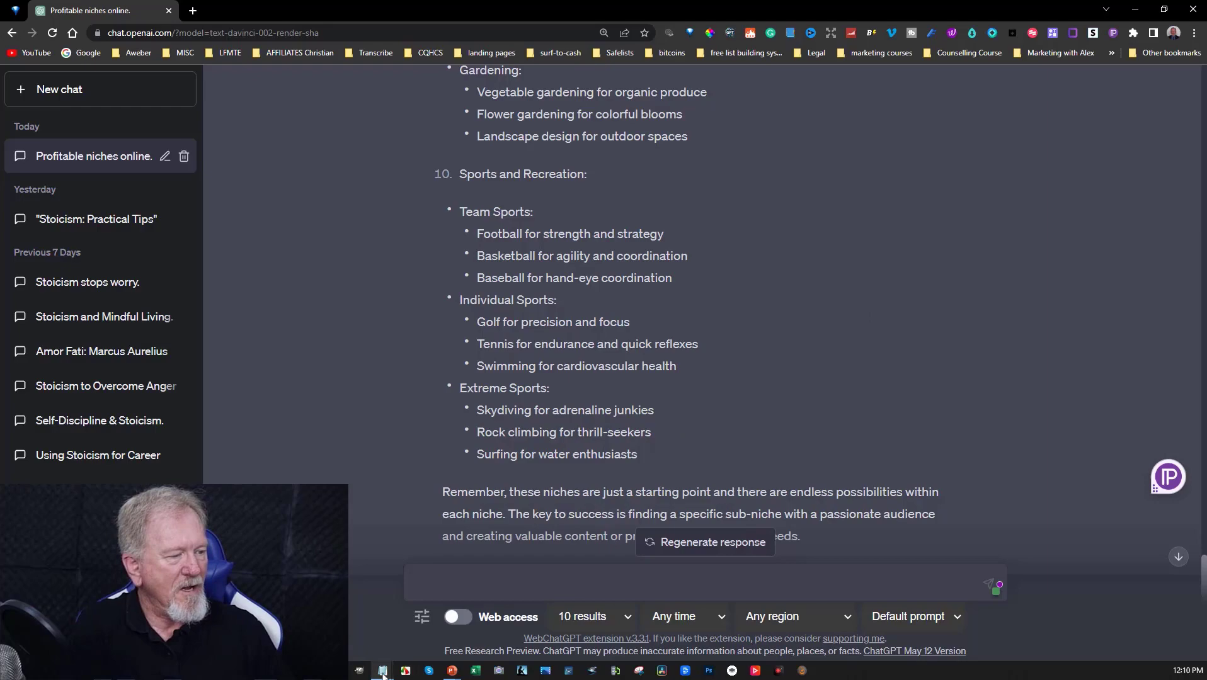
# - Copy the full Book Outline Prompt sentence from Notepad and return to the ChatGPT message box
pyautogui.moveTo(381, 671)
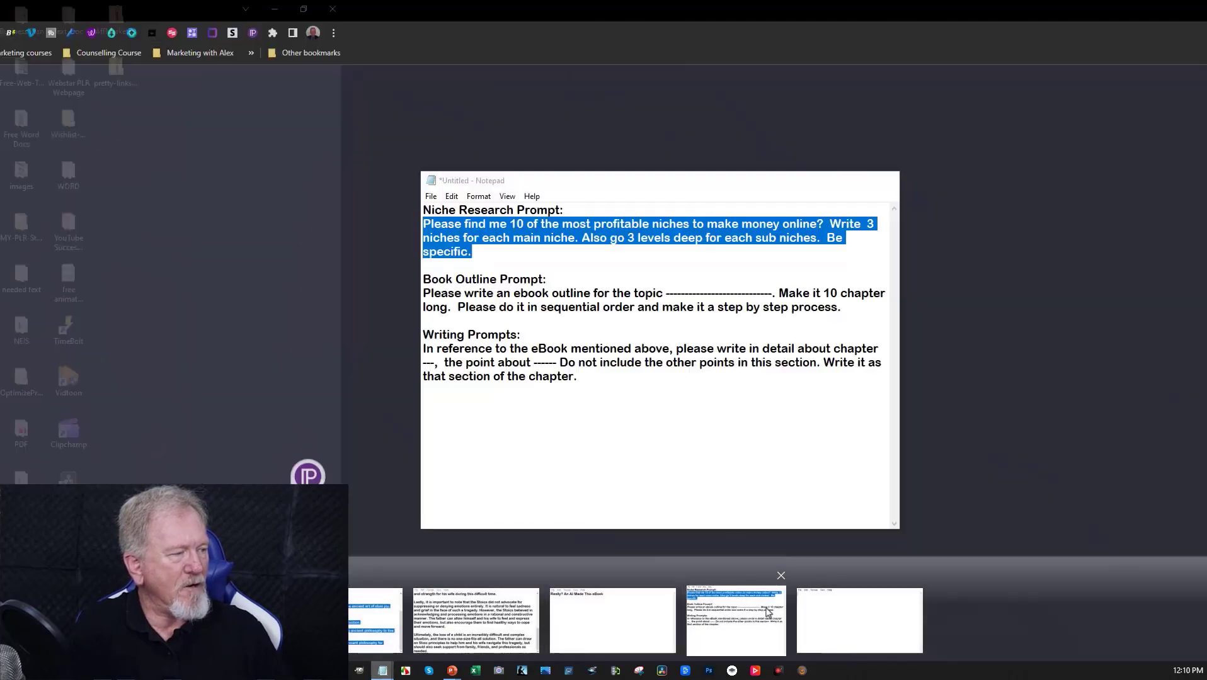
pyautogui.click(767, 612)
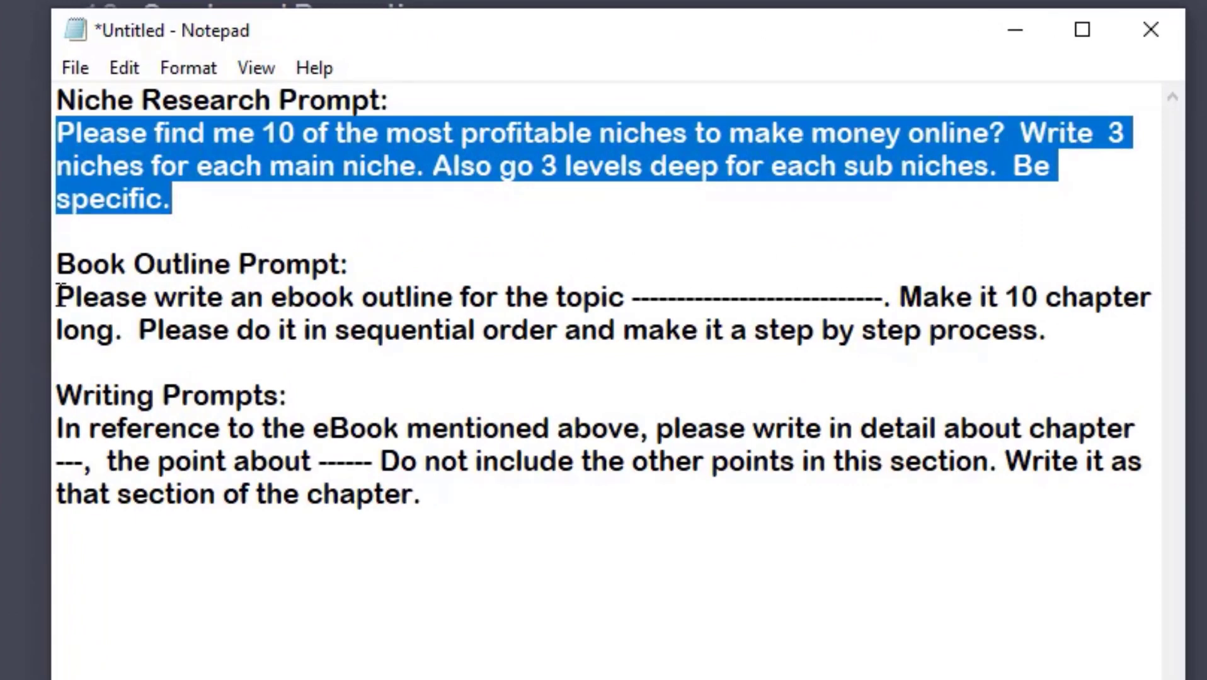
pyautogui.moveTo(58, 297); pyautogui.dragTo(636, 301)
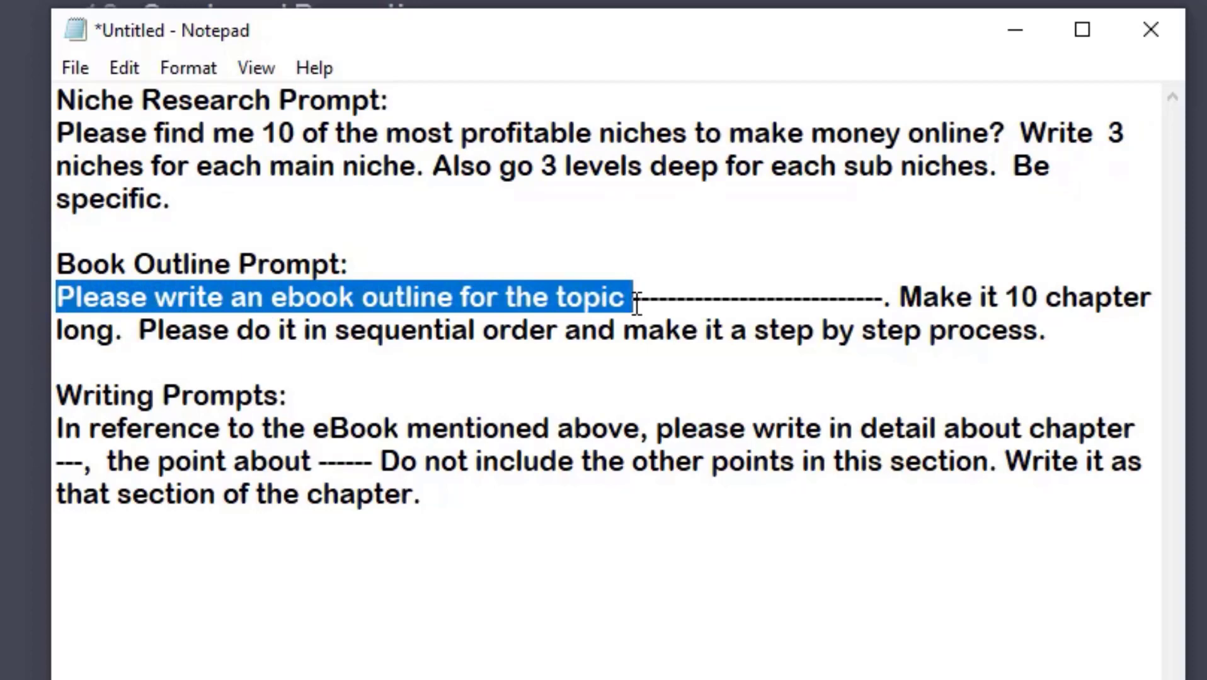
pyautogui.moveTo(636, 301); pyautogui.dragTo(1066, 335)
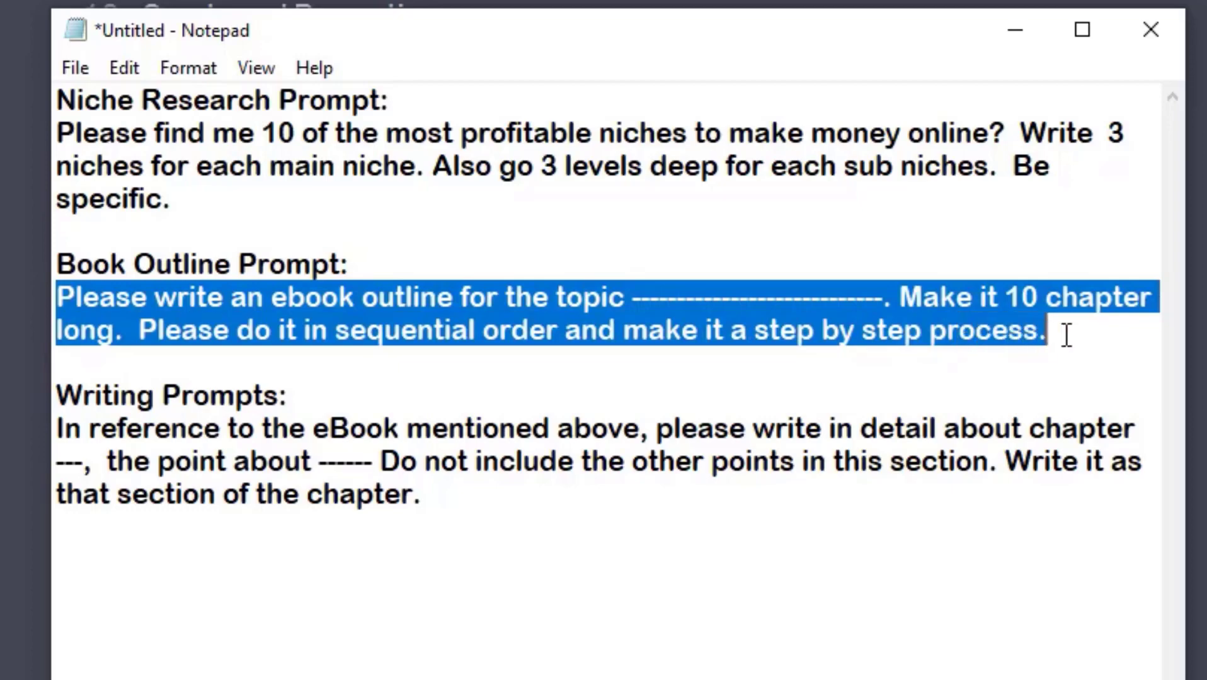
pyautogui.rightClick(938, 303)
pyautogui.click(1005, 400)
pyautogui.click(145, 679)
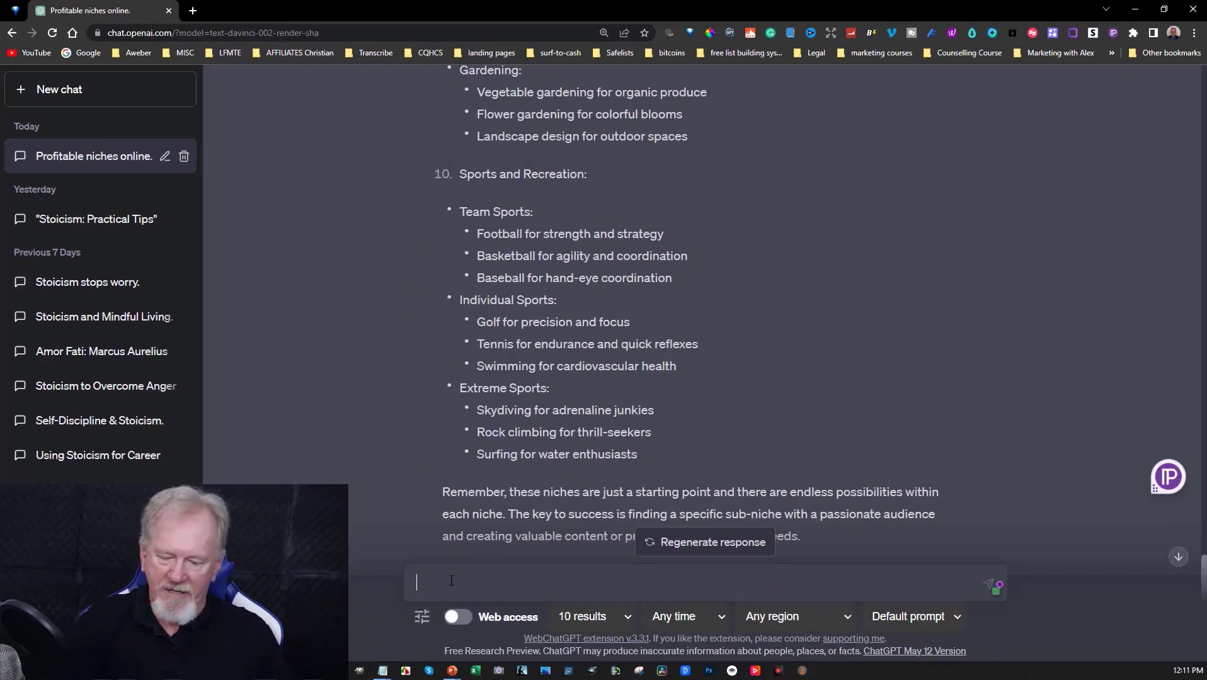
# - Send the pasted outline prompt set to 12 chapters with the topic 'Affiliate Marketing'
pyautogui.hotkey('ctrl', 'v')
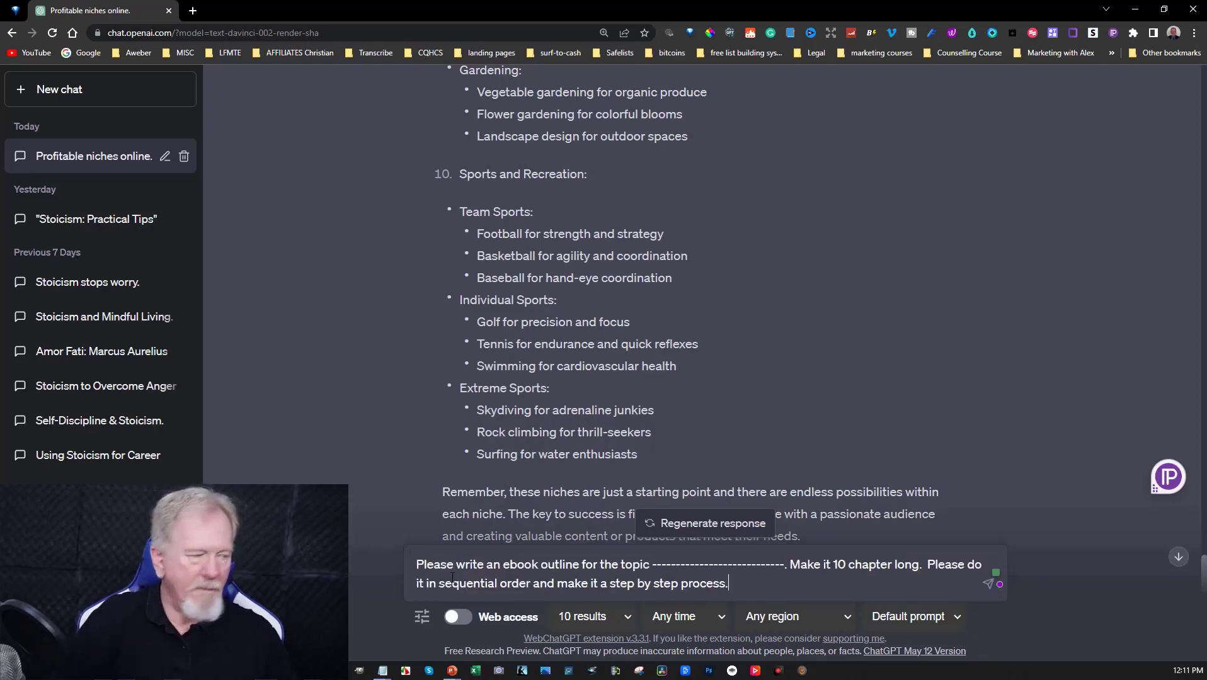
pyautogui.click(846, 564)
pyautogui.press('BackSpace')
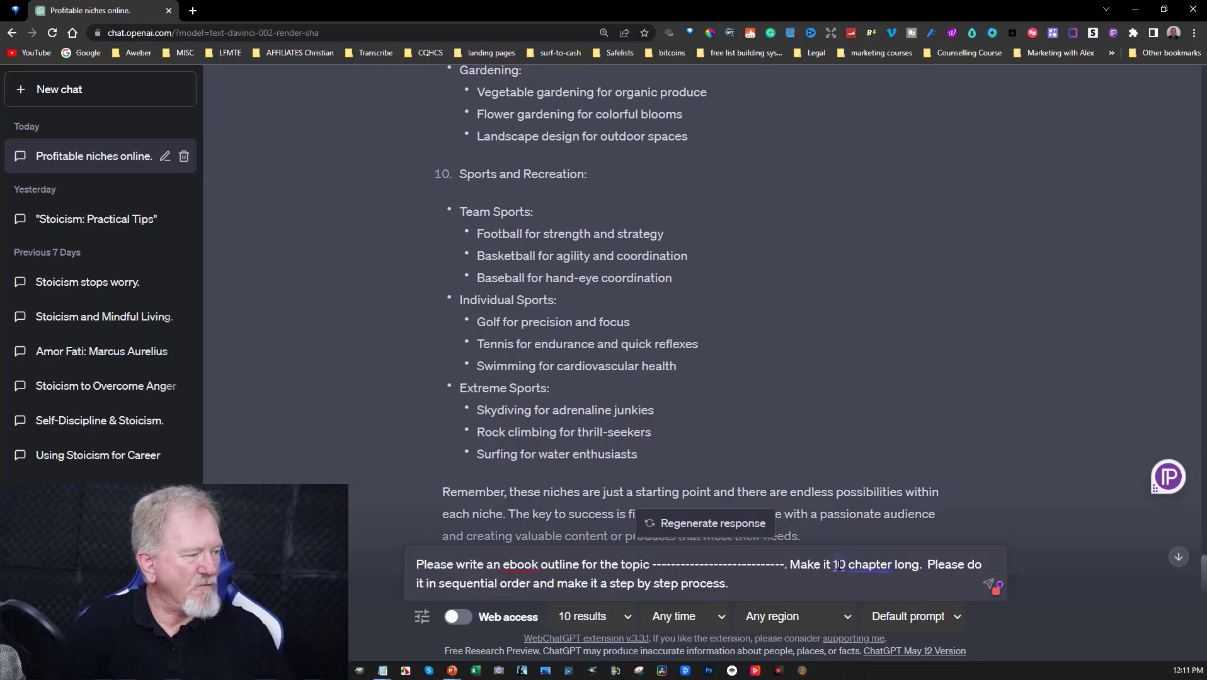
pyautogui.write('2')
pyautogui.moveTo(651, 564); pyautogui.dragTo(780, 564)
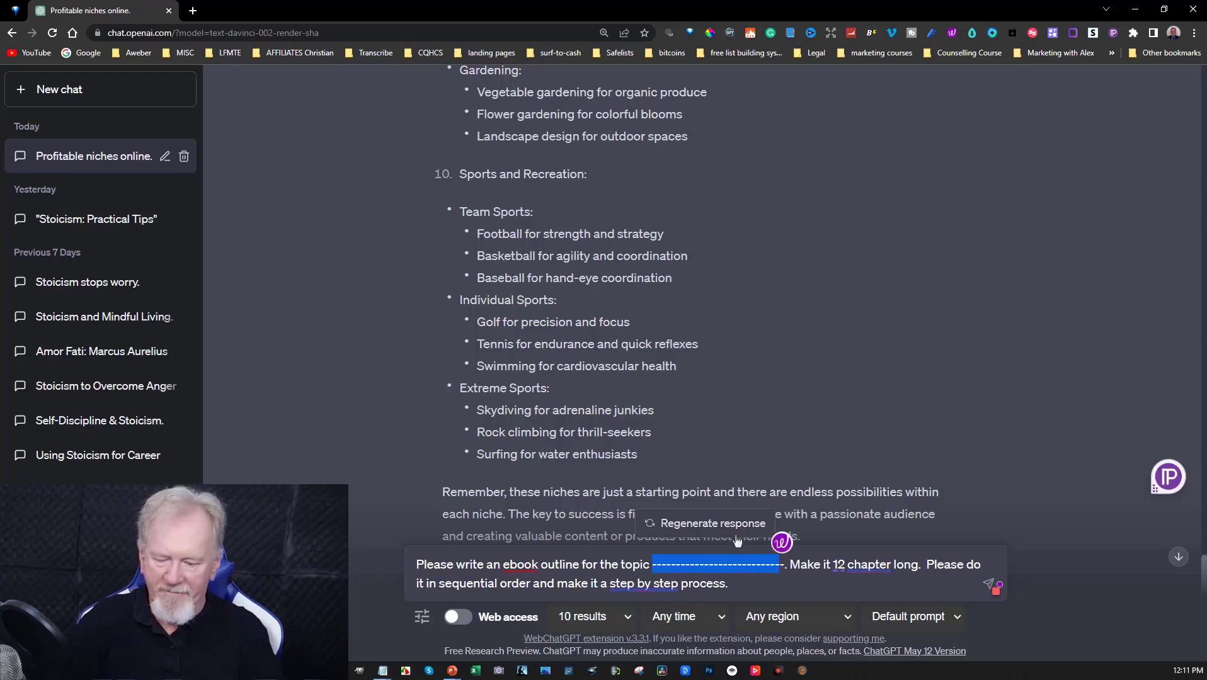
pyautogui.write('Affiliate Marketing')
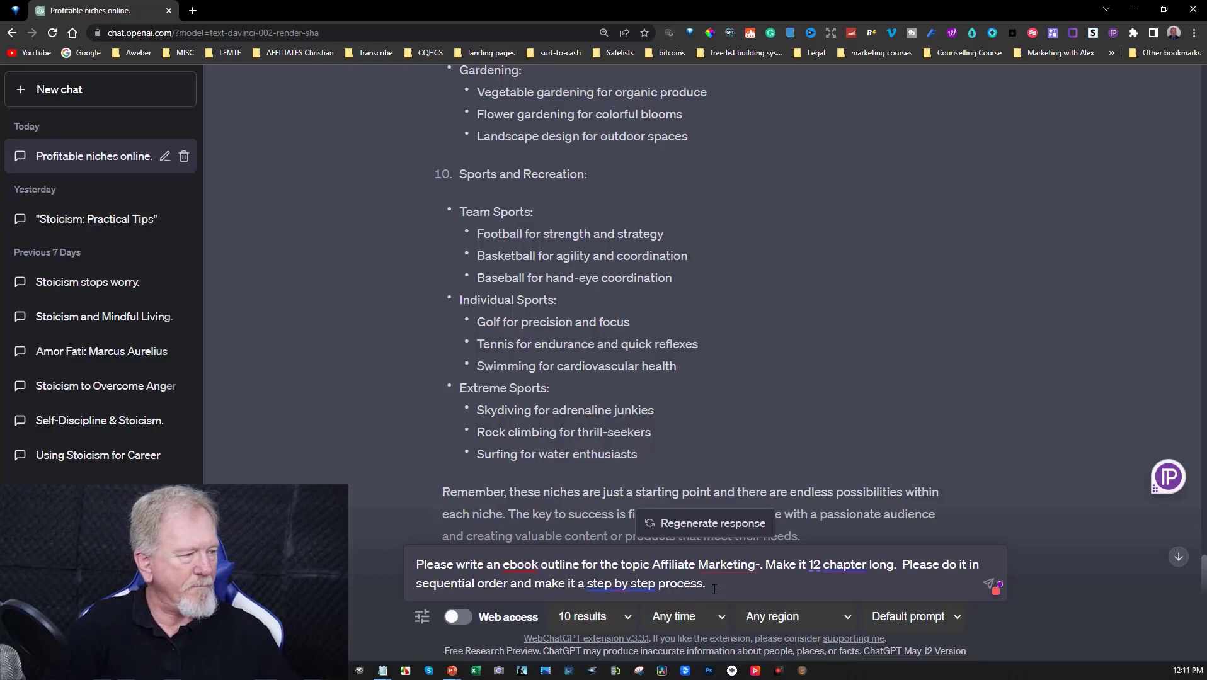
pyautogui.press('Return')
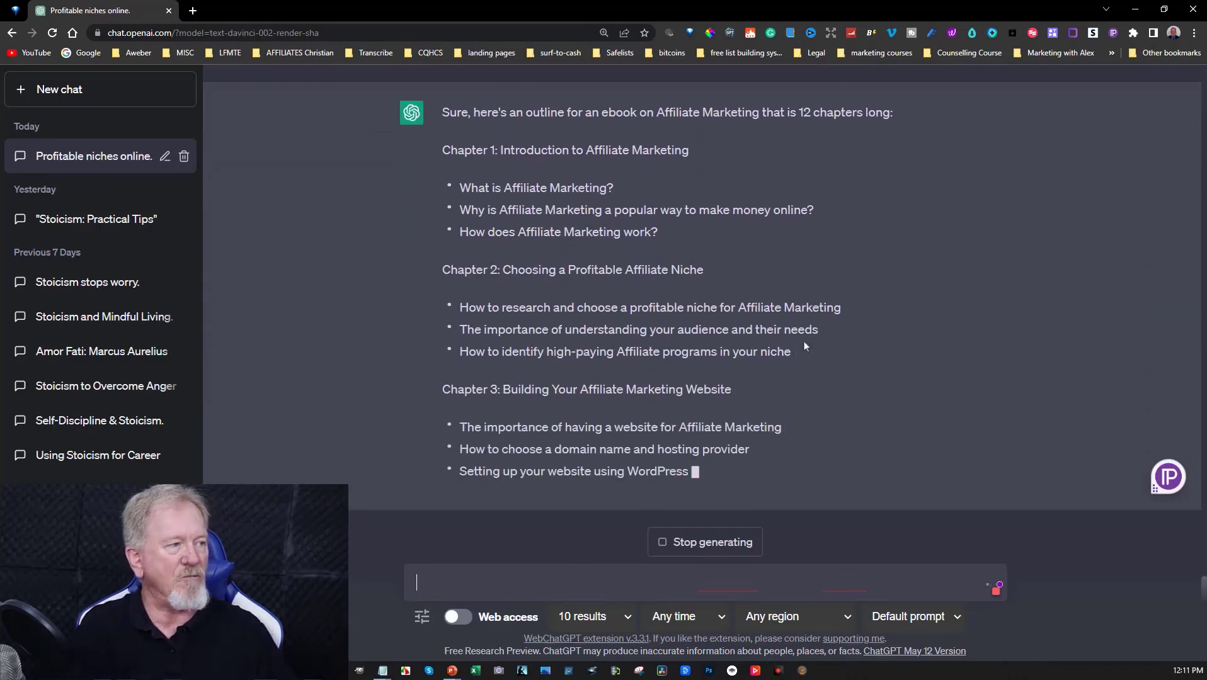
# - Stop the outline generating and mark its first point, 'What is Affiliate Marketing?'
pyautogui.click(705, 542)
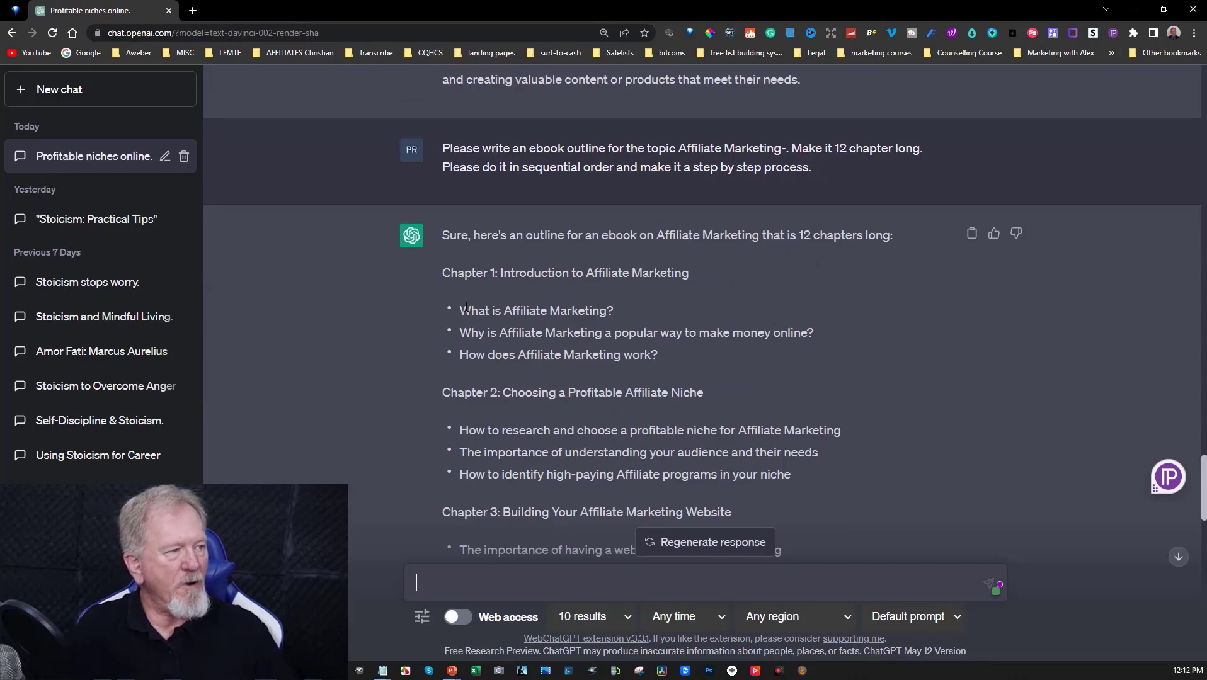
pyautogui.moveTo(460, 311); pyautogui.dragTo(614, 311)
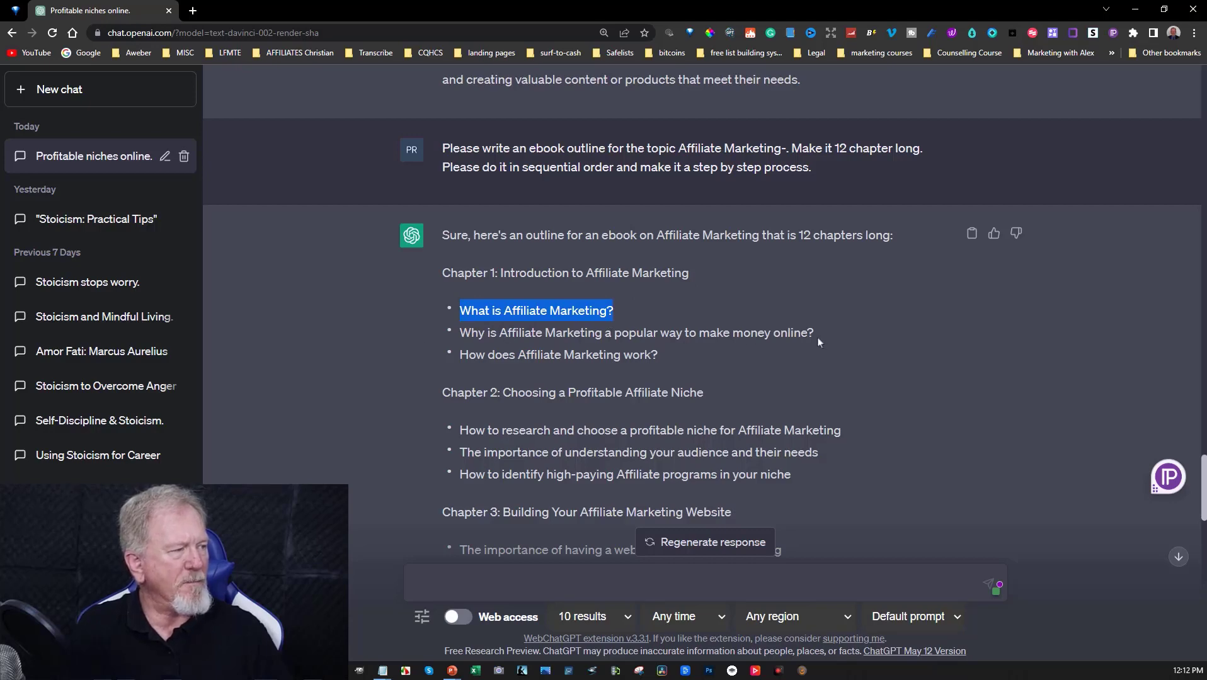
pyautogui.scroll(-2, 549, 349)
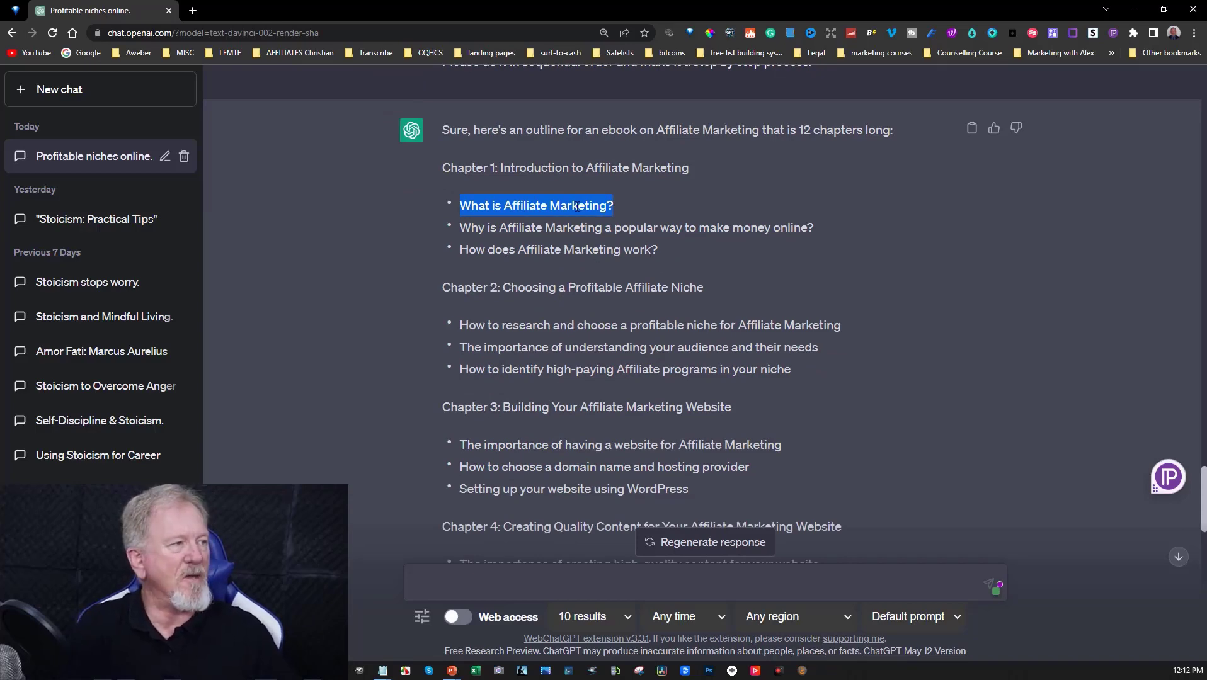
pyautogui.click(748, 282)
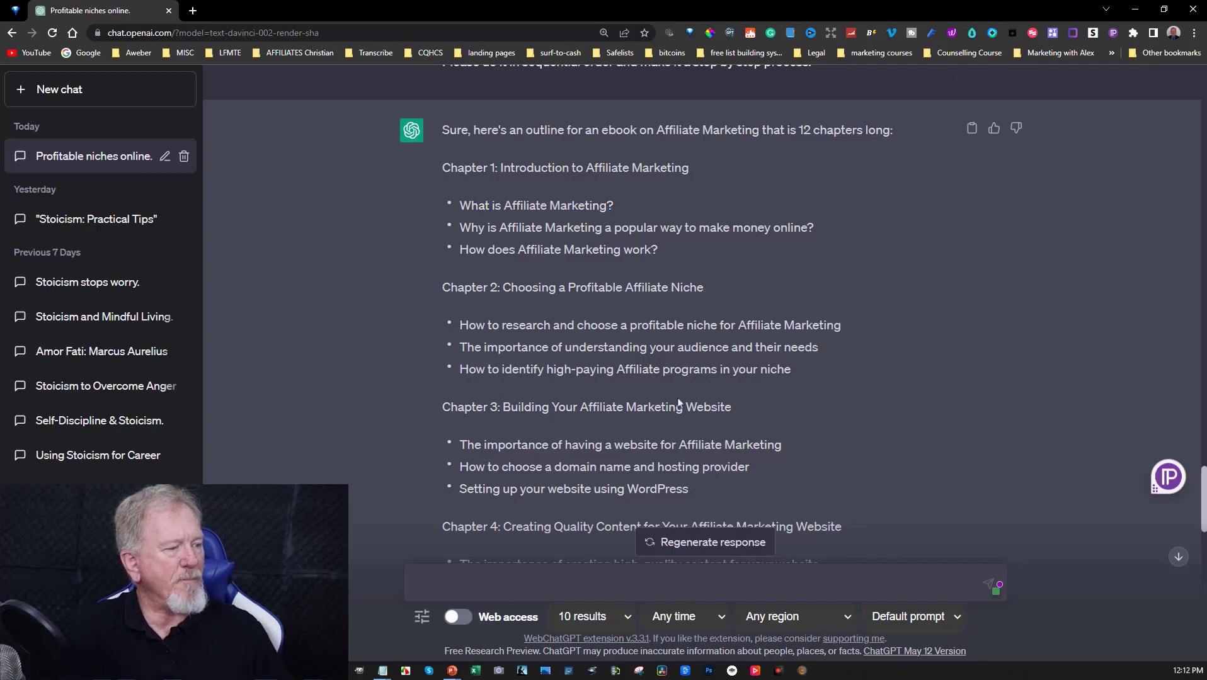
# - Set the Notepad Writing Prompt's chapter number to 1 and copy the prompt
pyautogui.moveTo(383, 670)
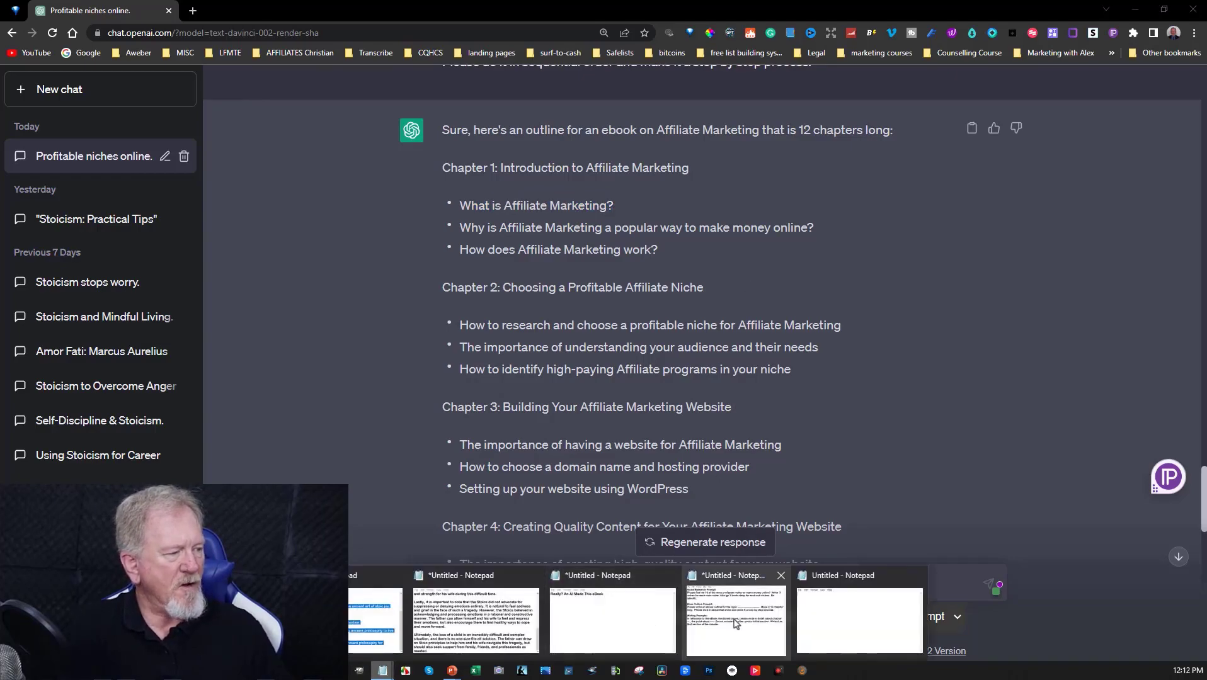
pyautogui.click(737, 620)
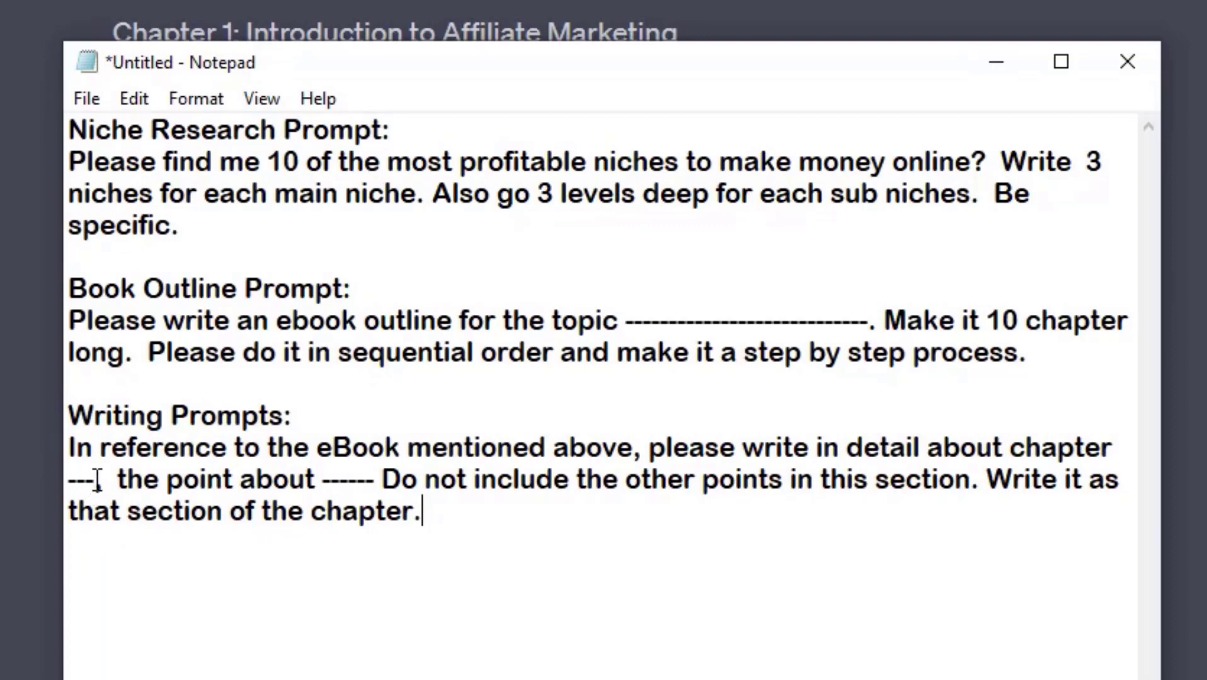
pyautogui.moveTo(95, 480); pyautogui.dragTo(67, 480)
pyautogui.write('1')
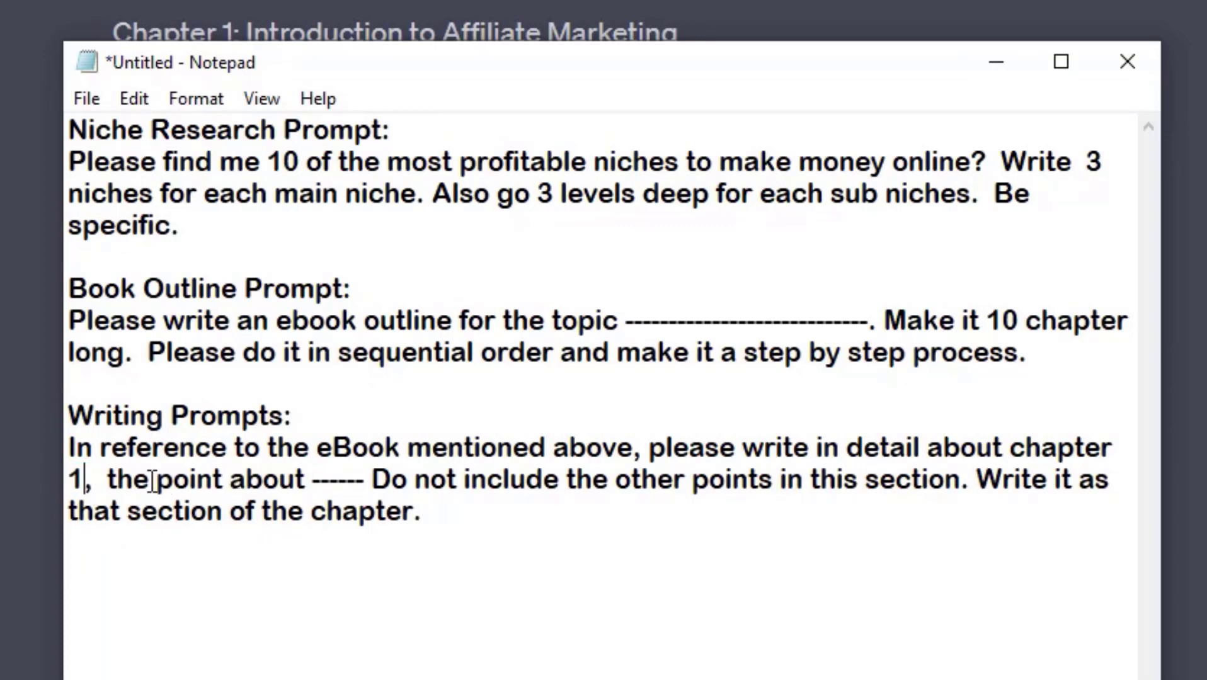
pyautogui.moveTo(311, 480); pyautogui.dragTo(364, 480)
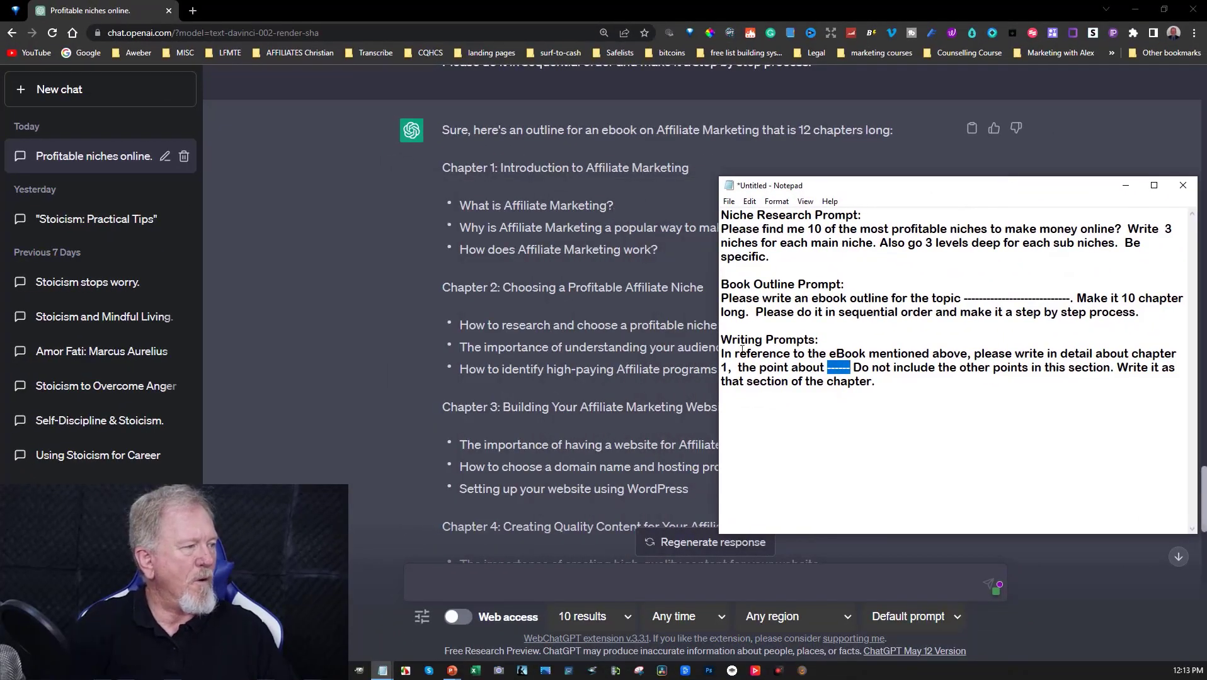
pyautogui.doubleClick(727, 354)
pyautogui.keyDown('shift'); pyautogui.click(898, 394); pyautogui.keyUp('shift')
pyautogui.hotkey('ctrl', 'c')
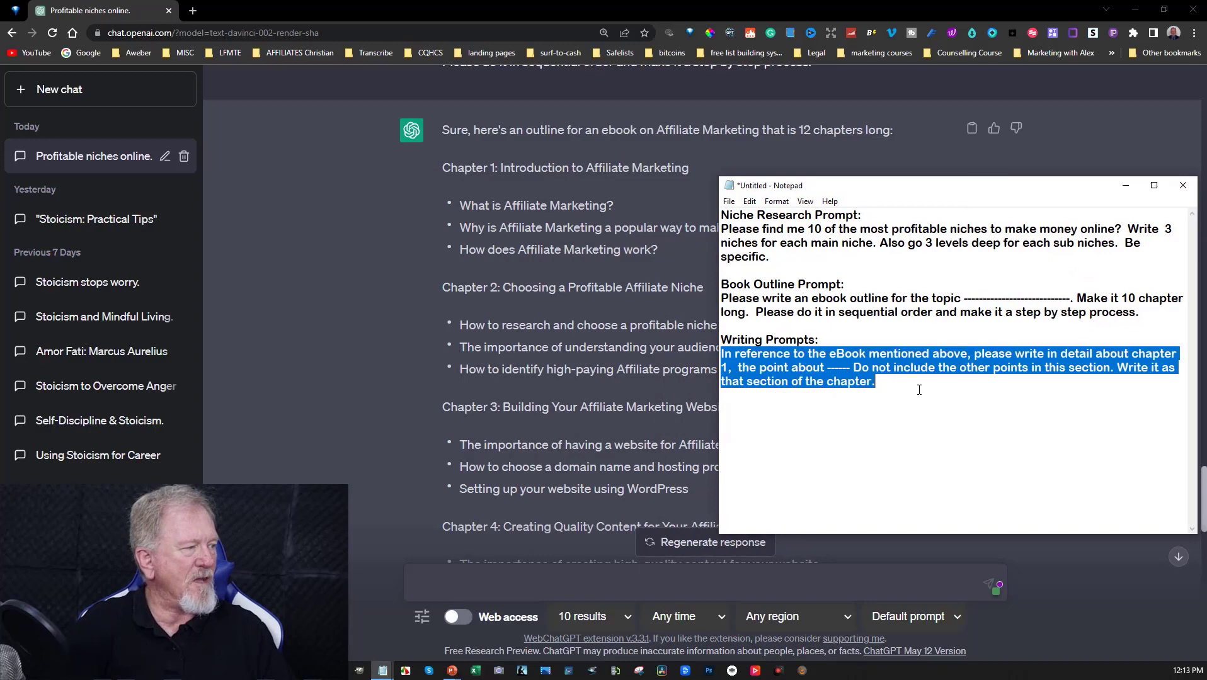
pyautogui.rightClick(851, 372)
pyautogui.click(882, 395)
# - Paste the writing prompt into ChatGPT with 'What is Affiliate Marketing?' in place of the dashes, and send it
pyautogui.hotkey('alt', 'Tab')
pyautogui.hotkey('ctrl', 'v')
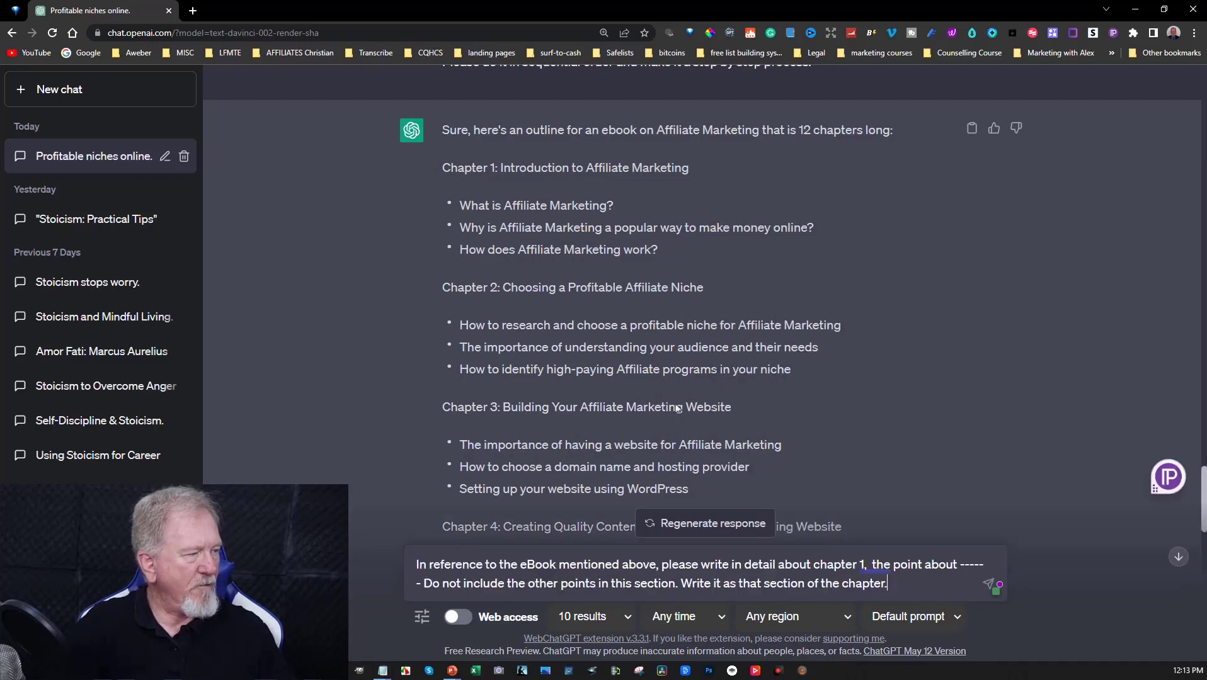
pyautogui.moveTo(611, 207); pyautogui.dragTo(465, 210)
pyautogui.rightClick(483, 203)
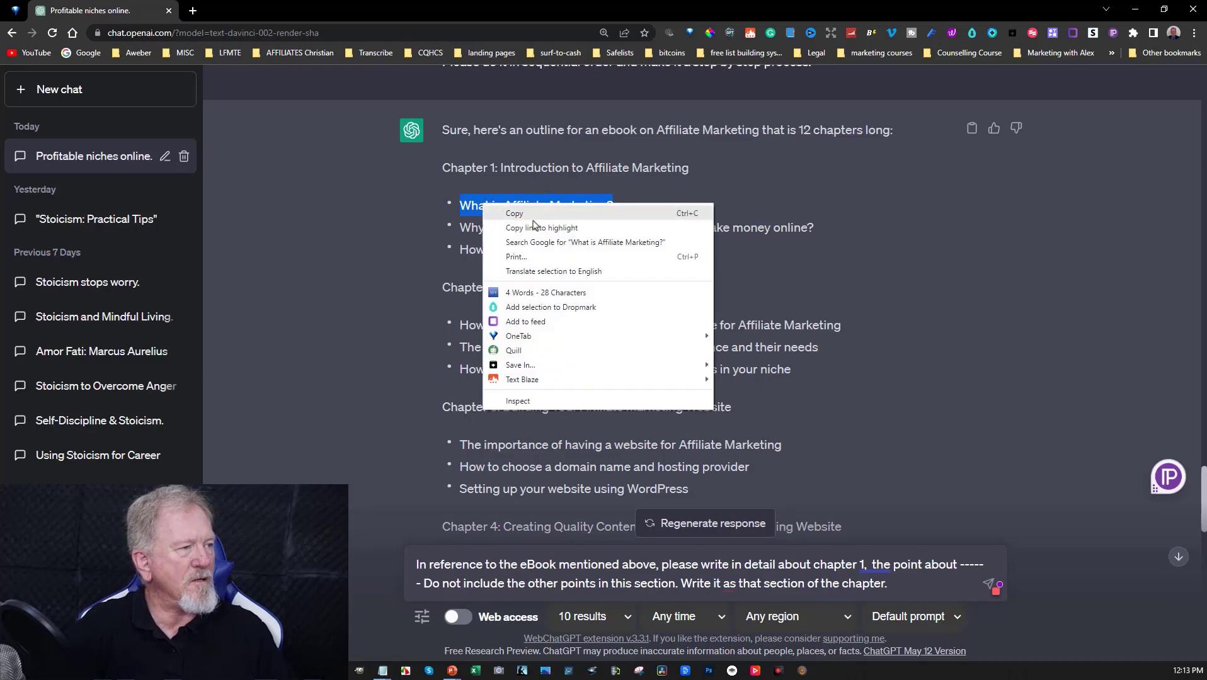
pyautogui.click(509, 212)
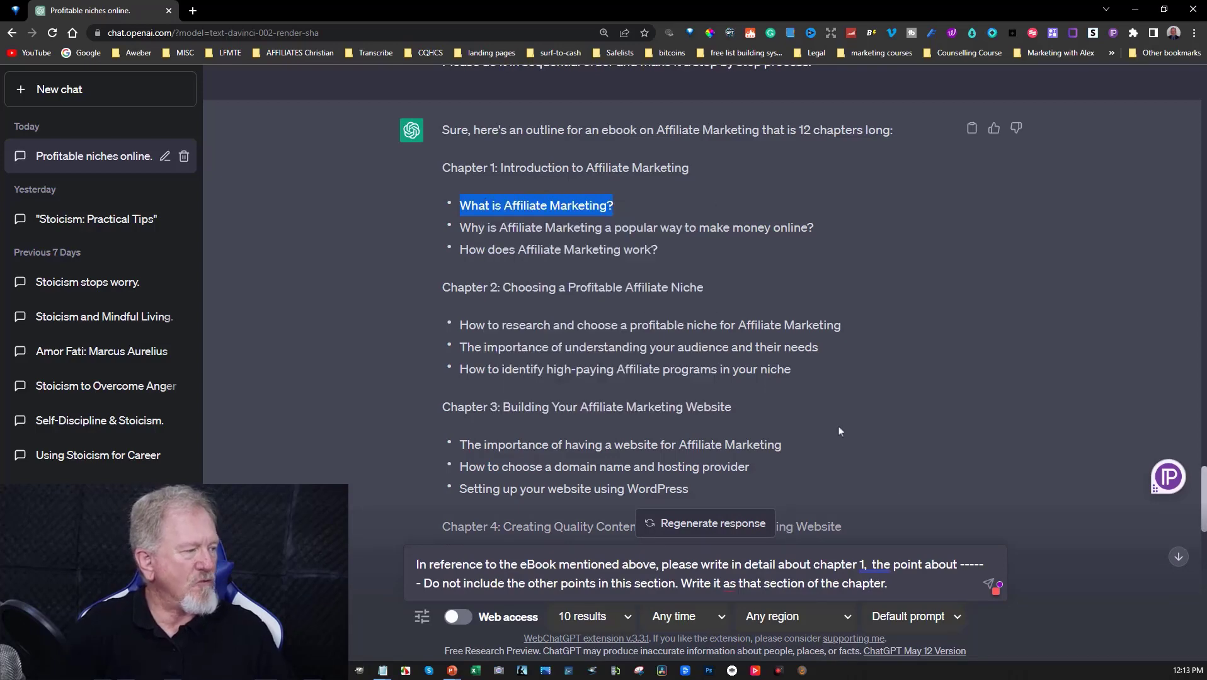
pyautogui.doubleClick(962, 563)
pyautogui.hotkey('ctrl', 'v')
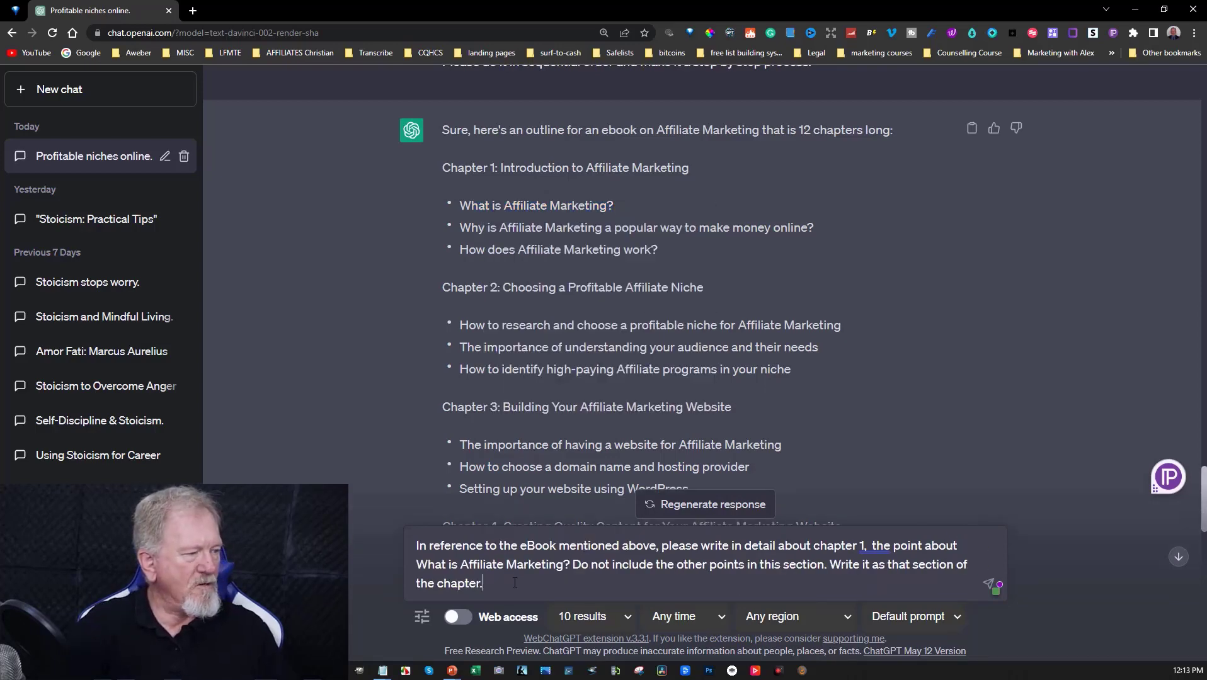
pyautogui.press('Return')
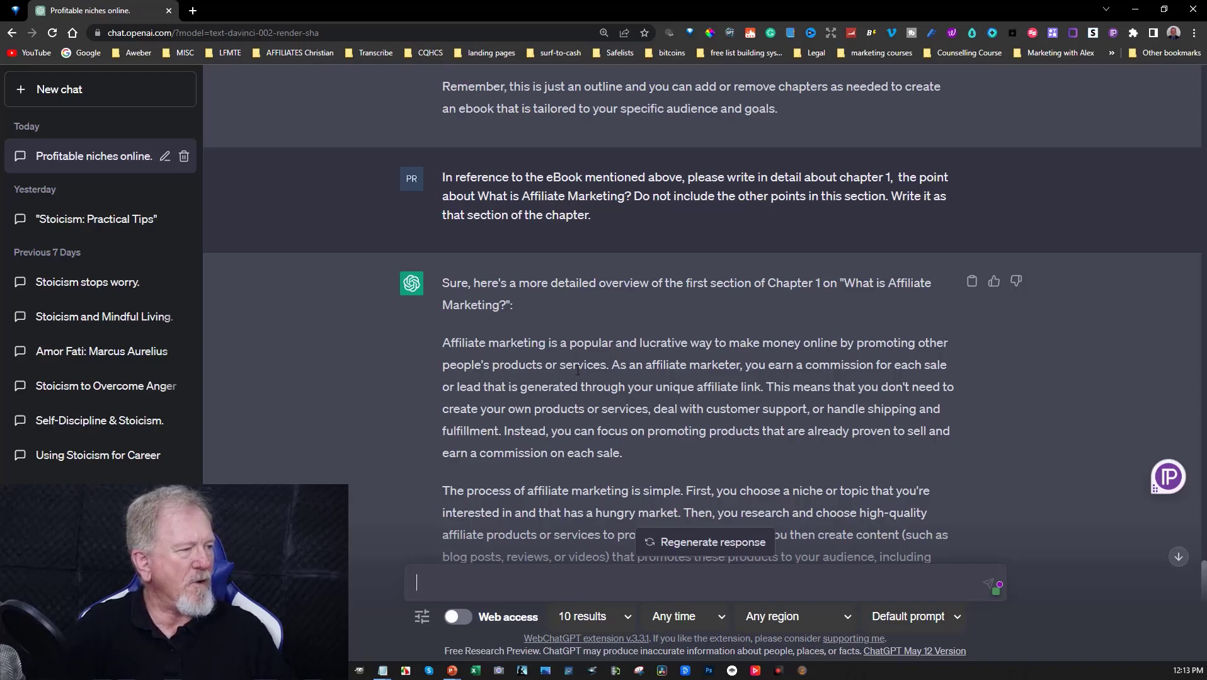
# - Select and copy all five paragraphs of the 'What is Affiliate Marketing?' answer
pyautogui.scroll(-7, 637, 362)
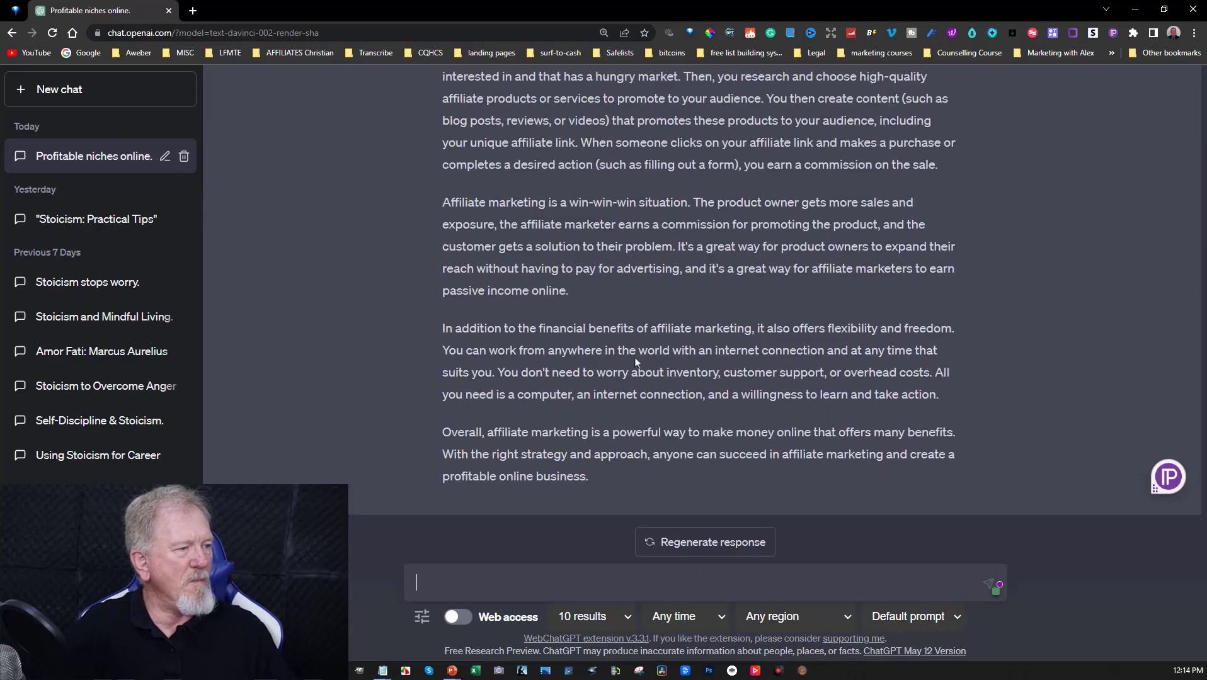
pyautogui.scroll(8, 634, 357)
pyautogui.scroll(-2, 634, 355)
pyautogui.scroll(-6, 634, 355)
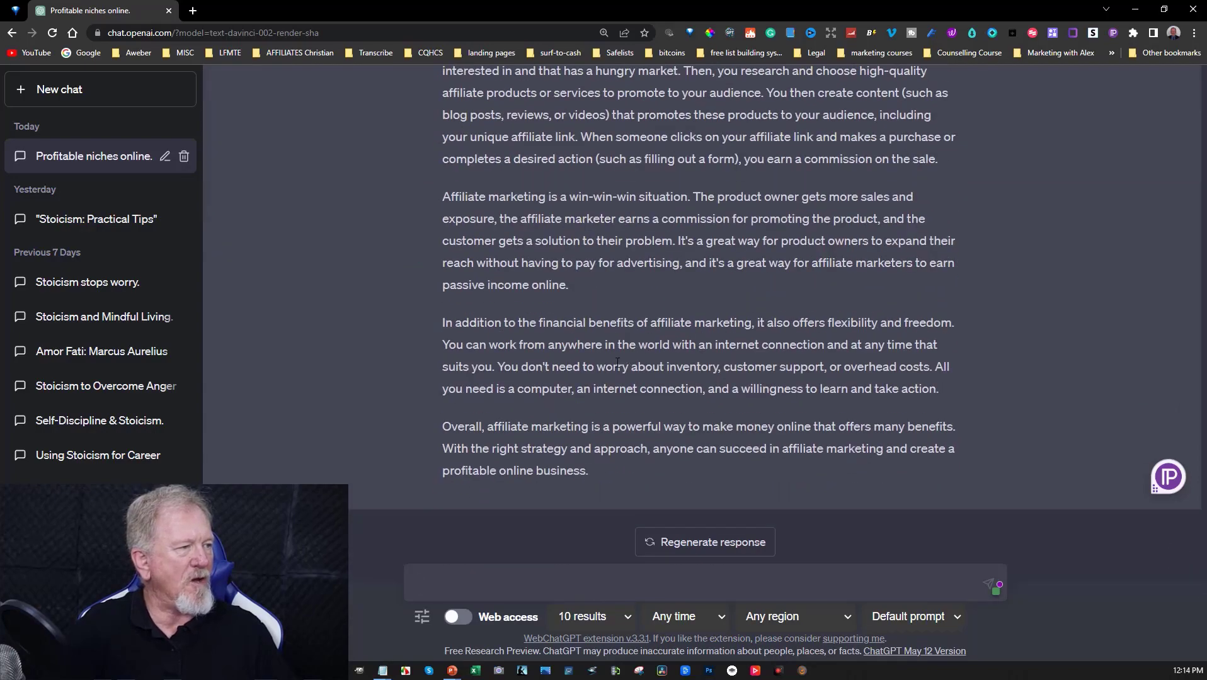
pyautogui.scroll(3, 406, 271)
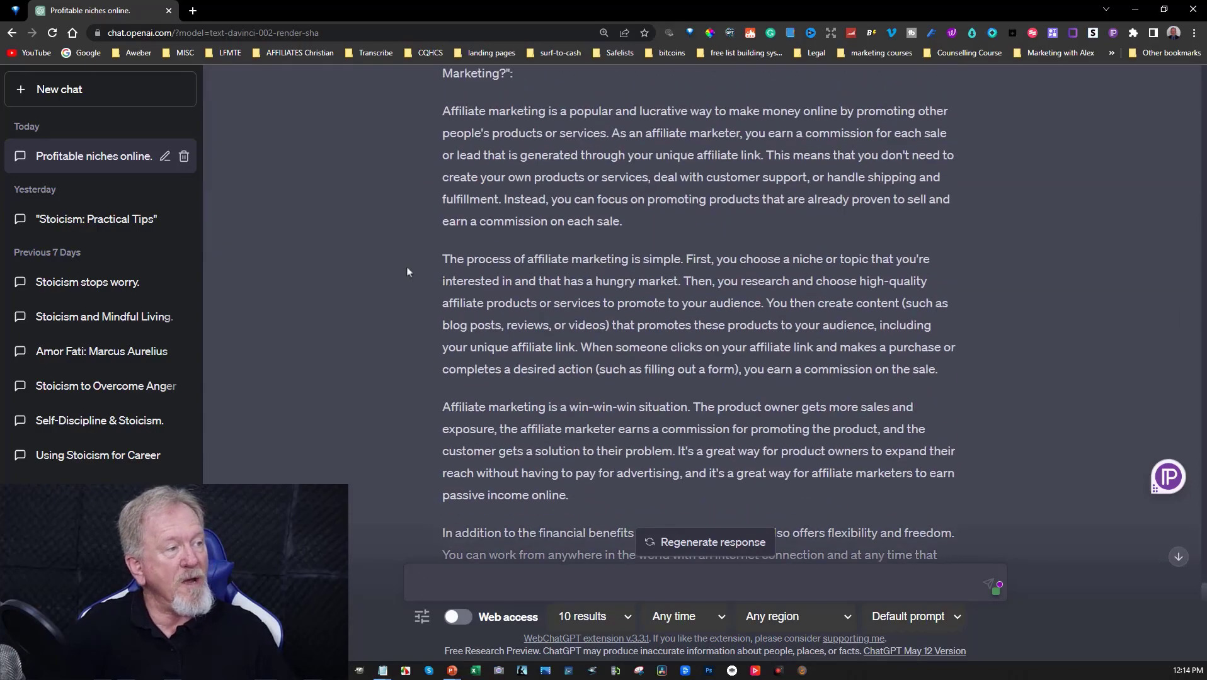
pyautogui.scroll(2, 446, 233)
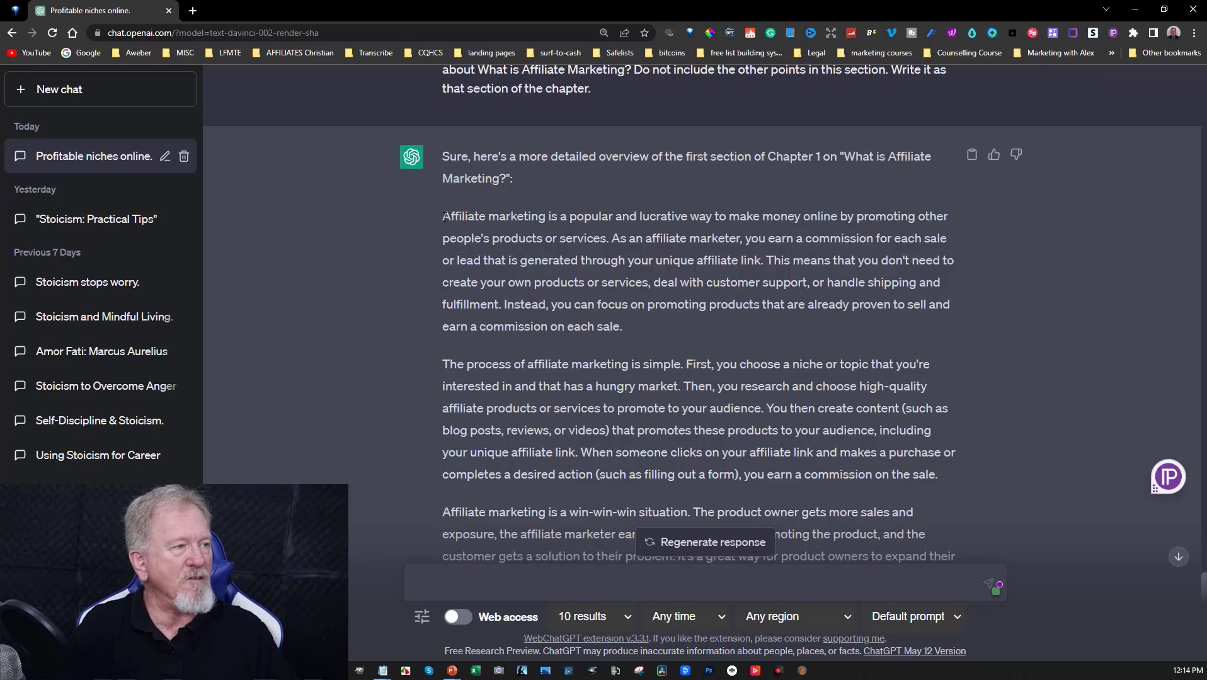
pyautogui.moveTo(445, 217); pyautogui.dragTo(984, 471)
pyautogui.scroll(-3, 953, 320)
pyautogui.scroll(-2, 955, 338)
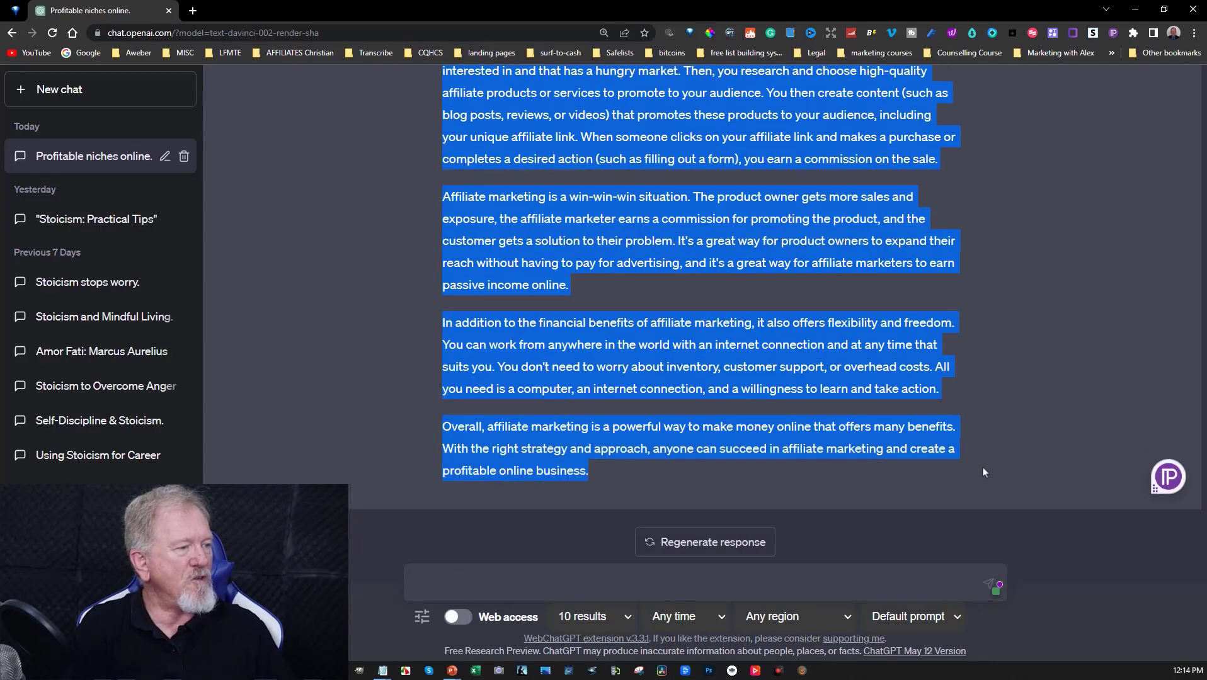
pyautogui.rightClick(609, 113)
pyautogui.click(642, 121)
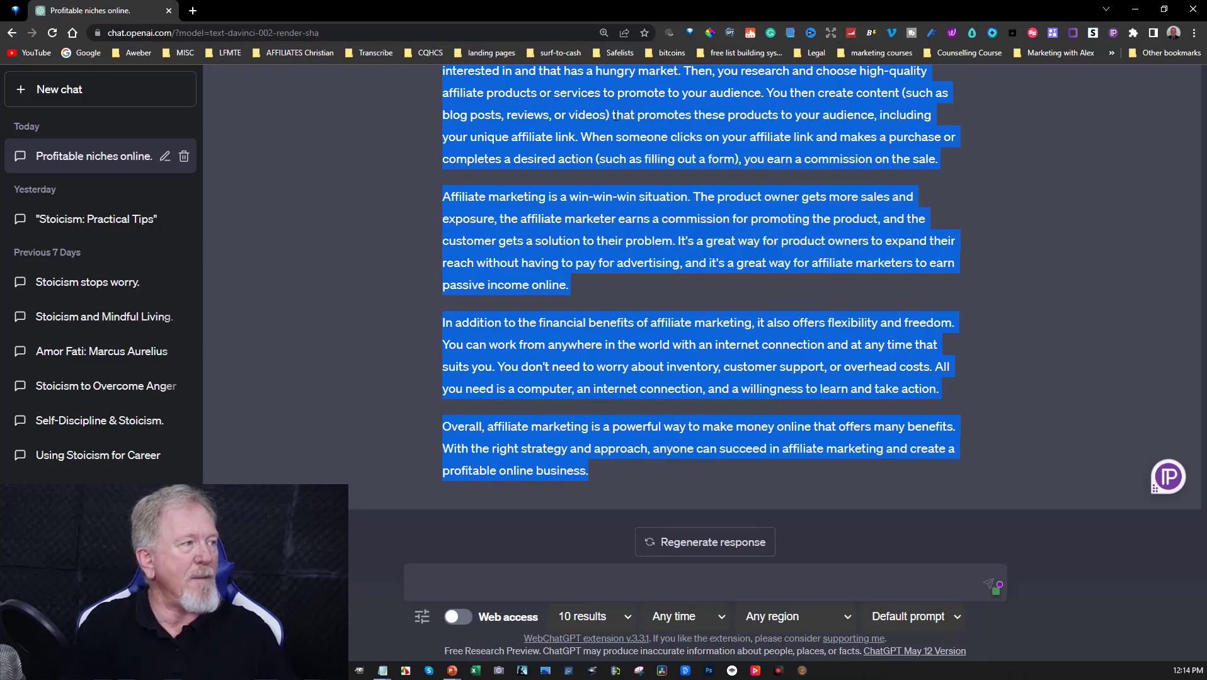
pyautogui.rightClick(623, 112)
pyautogui.click(652, 123)
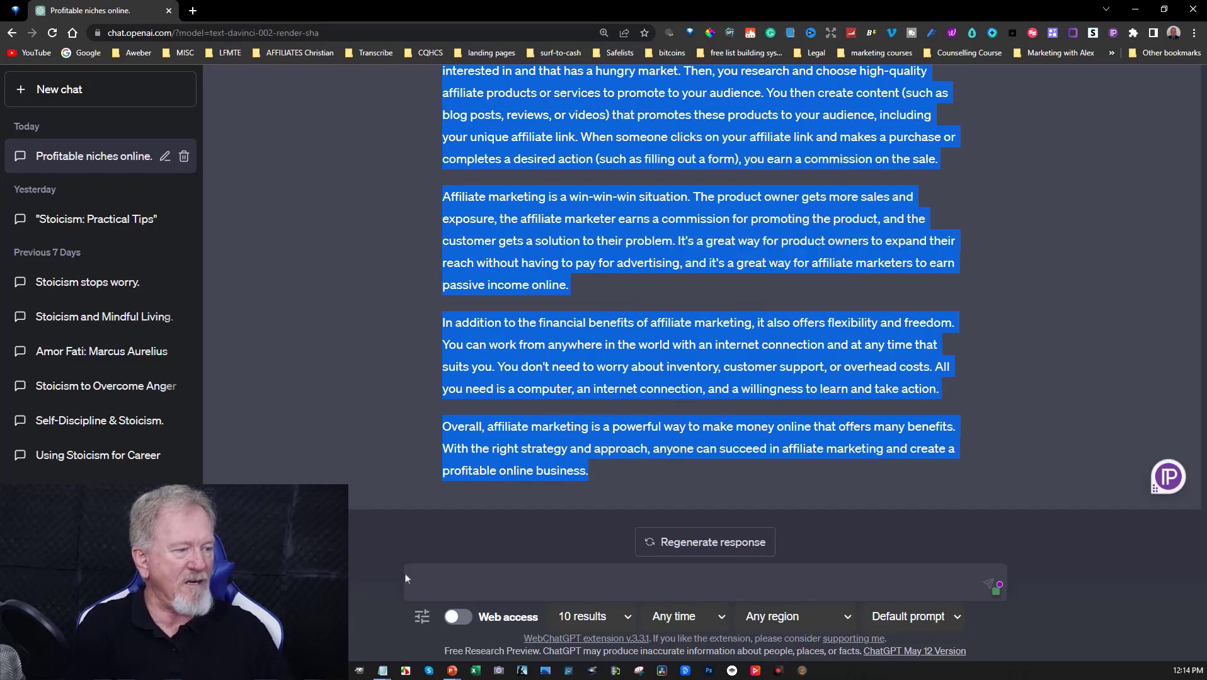
# - Paste the copied affiliate marketing answer into Word's Document2 and look over the result
pyautogui.click(382, 671)
pyautogui.click(490, 636)
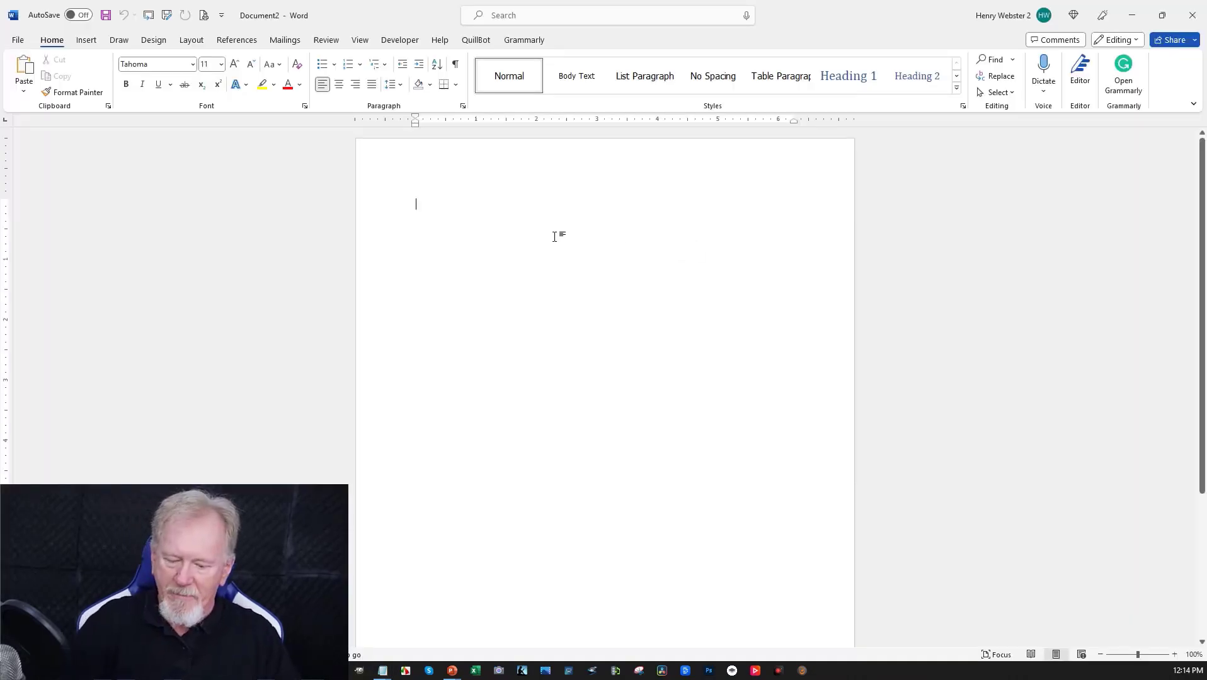
pyautogui.hotkey('ctrl', 'v')
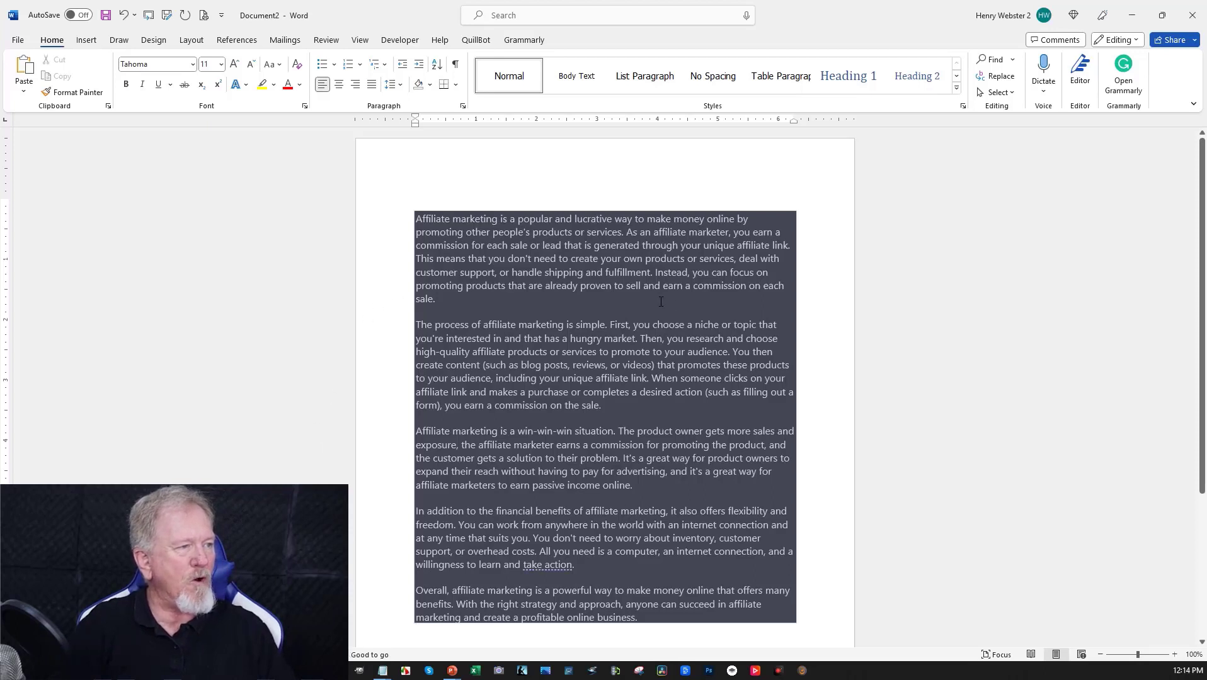
pyautogui.scroll(-1, 661, 301)
pyautogui.scroll(-1, 660, 301)
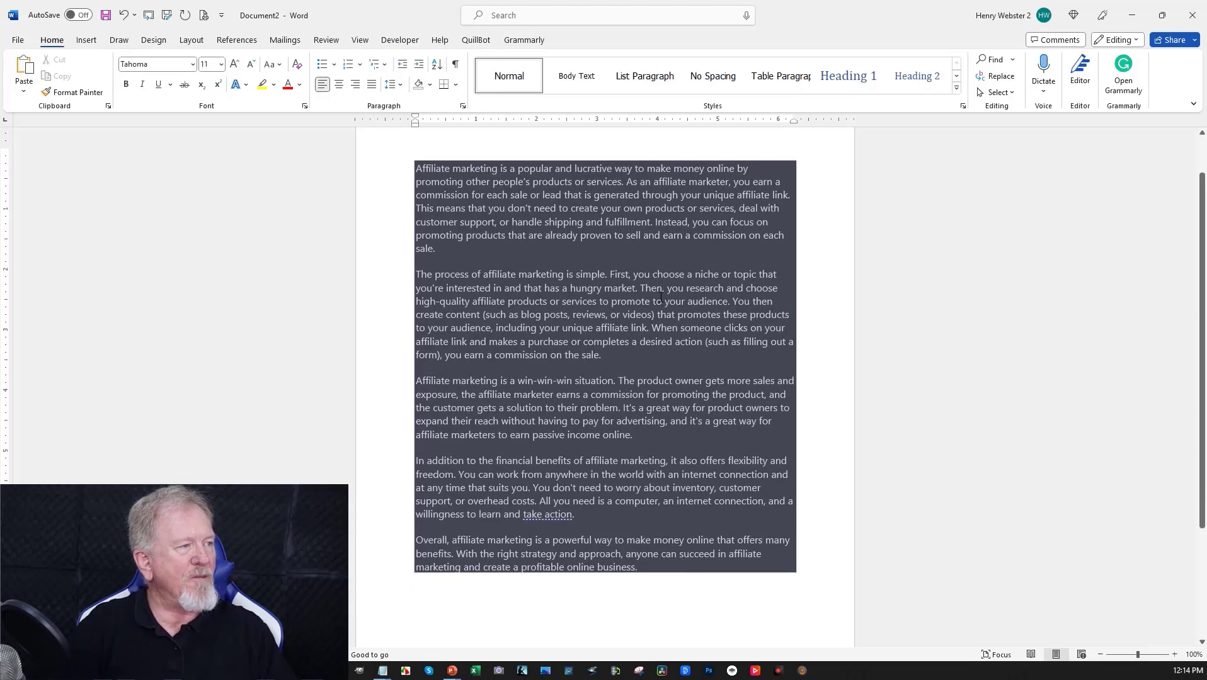
# - Undo the dark-background paste in Document2 and paste the answer back as plain text via Notepad
pyautogui.click(124, 14)
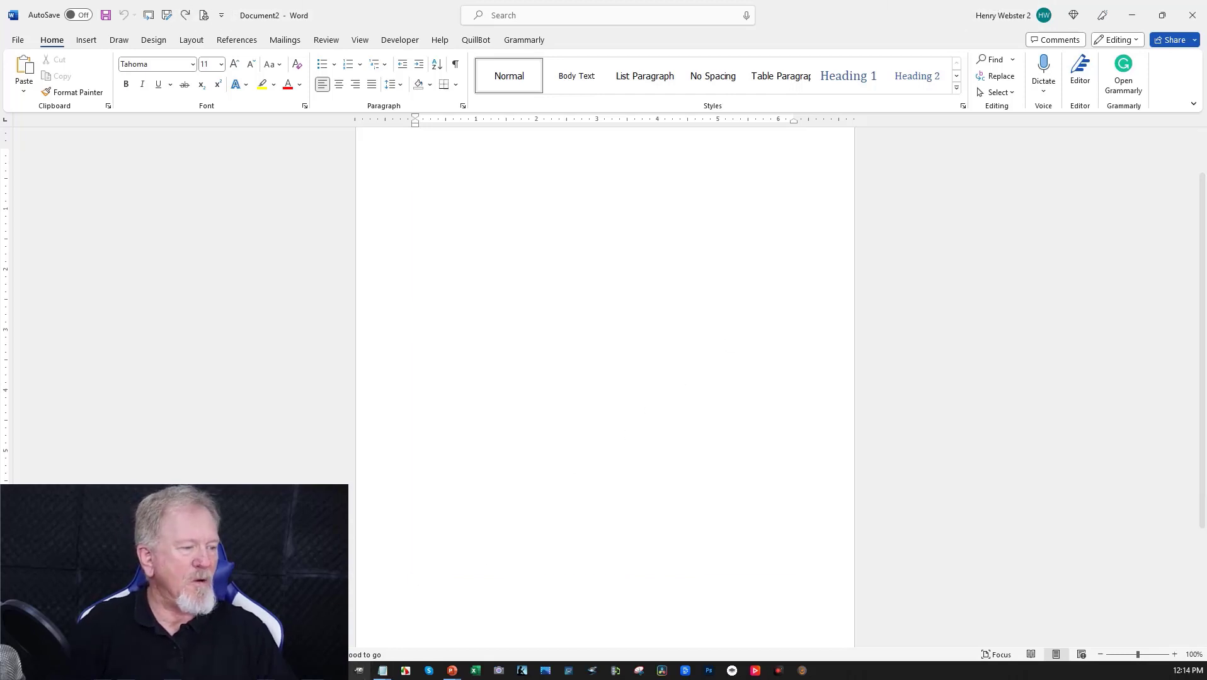
pyautogui.click(382, 672)
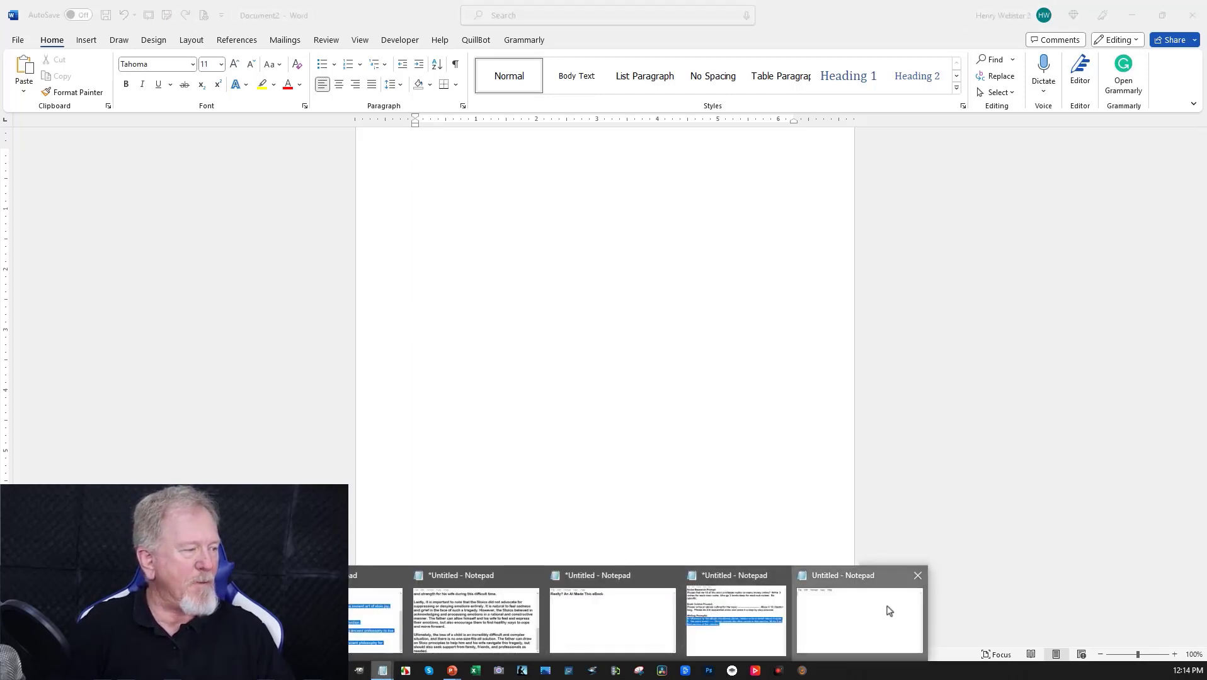
pyautogui.click(888, 611)
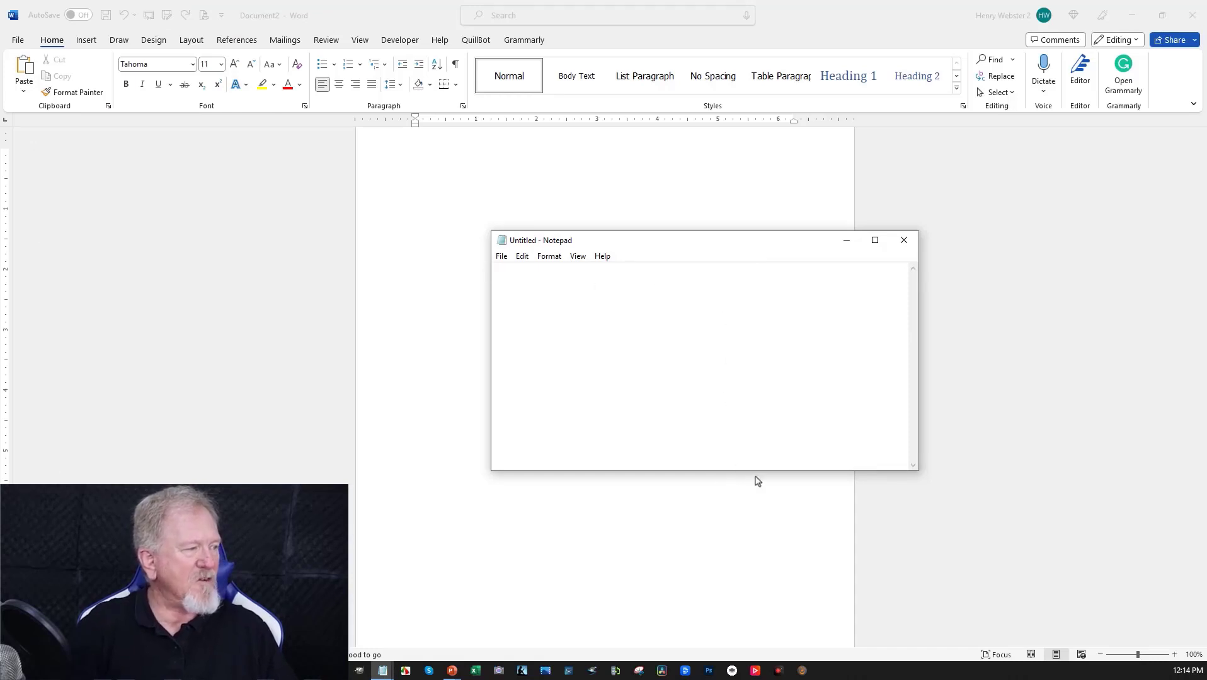
pyautogui.hotkey('ctrl', 'v')
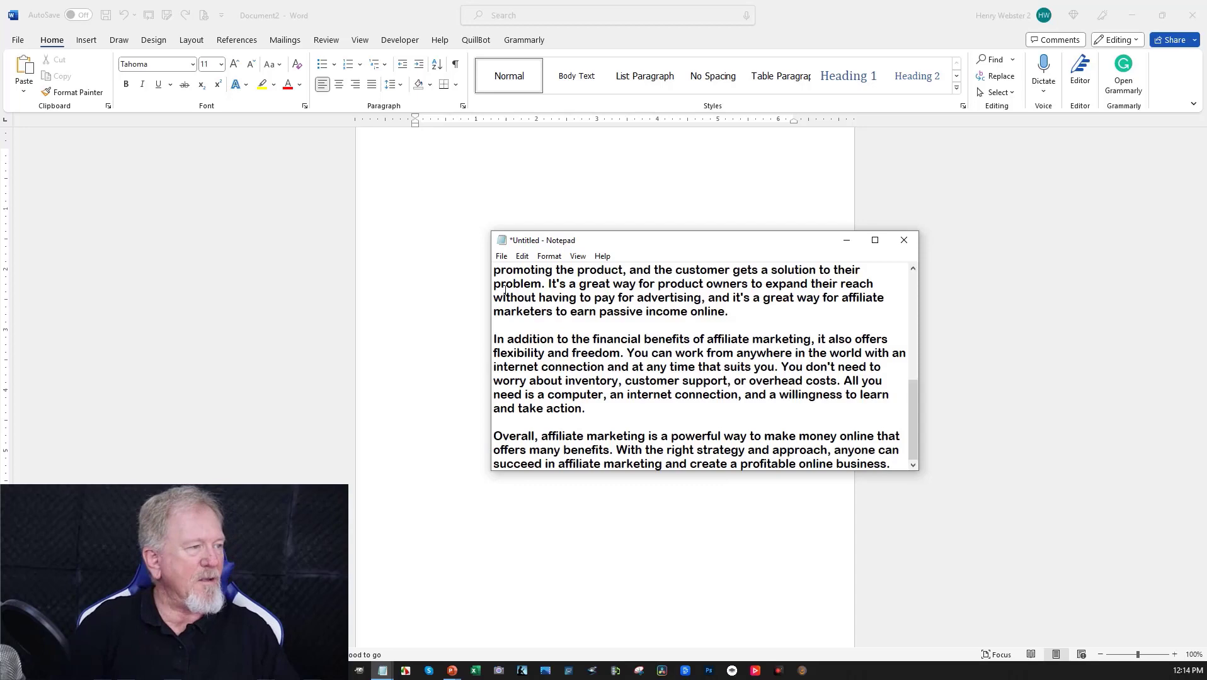
pyautogui.moveTo(522, 285); pyautogui.dragTo(500, 270)
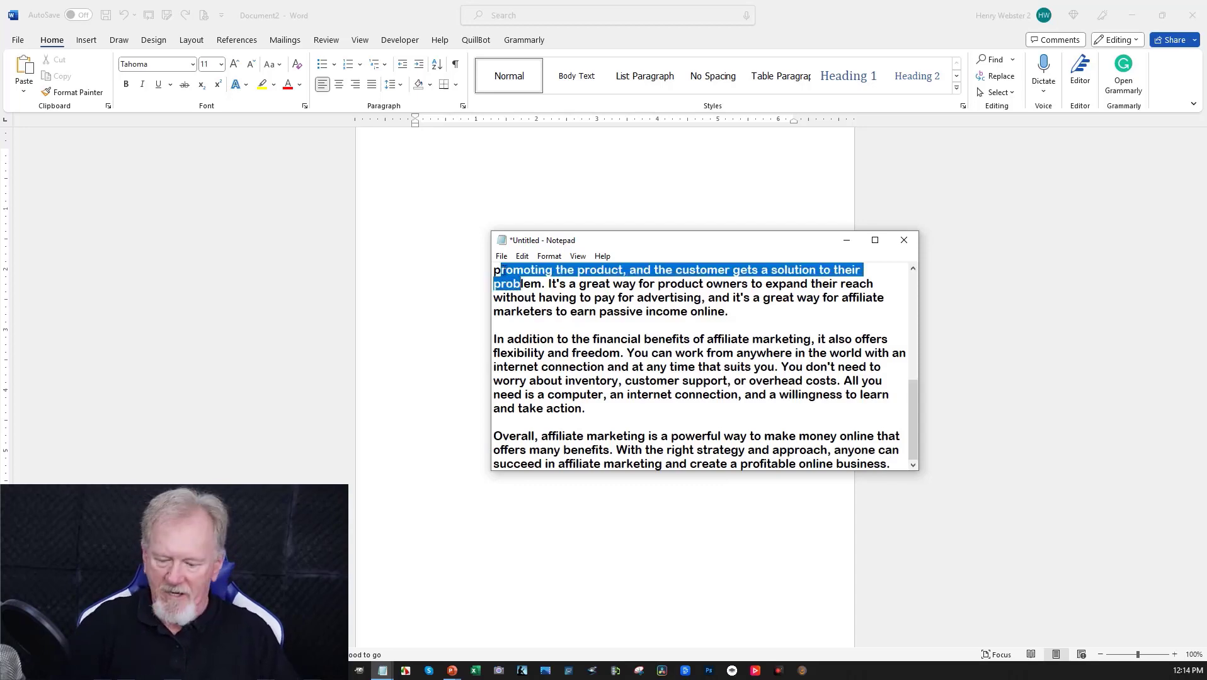
pyautogui.hotkey('ctrl', 'a')
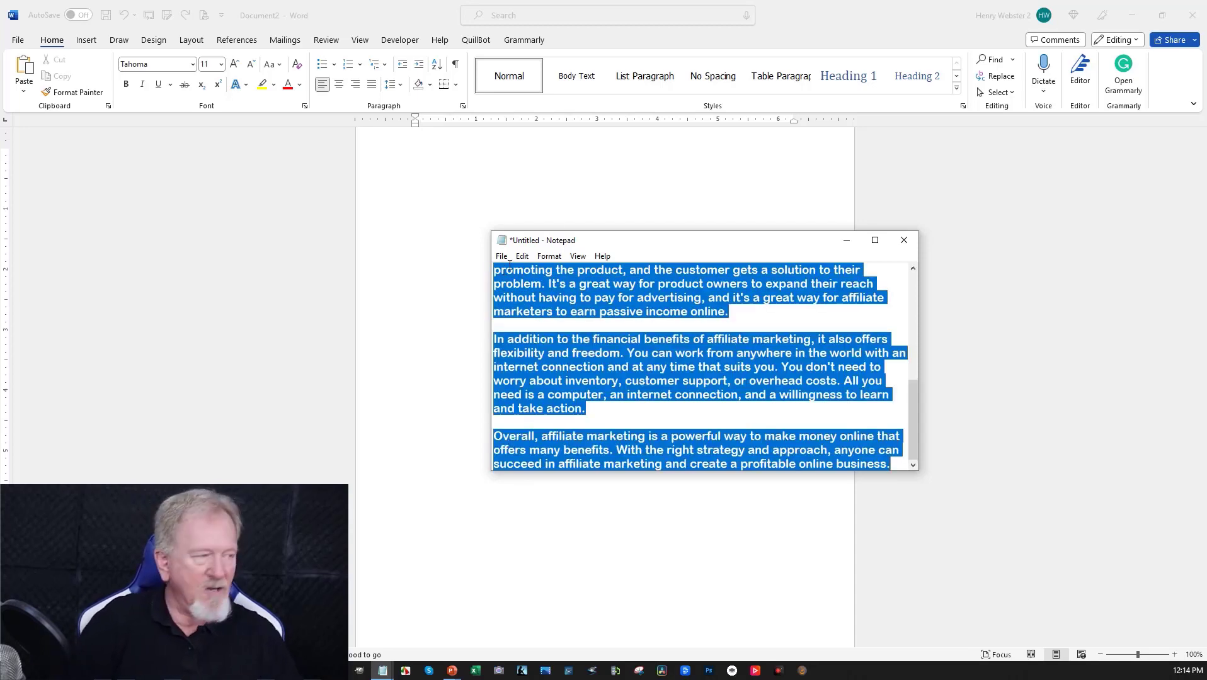
pyautogui.click(846, 240)
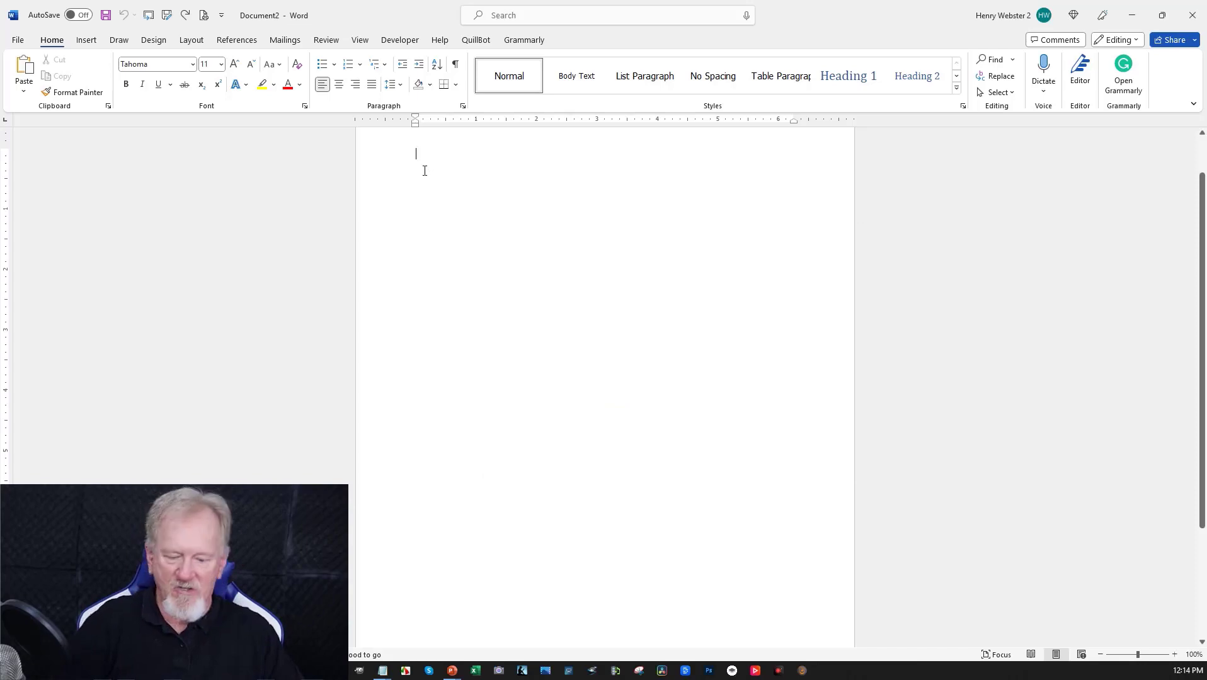
pyautogui.hotkey('ctrl', 'v')
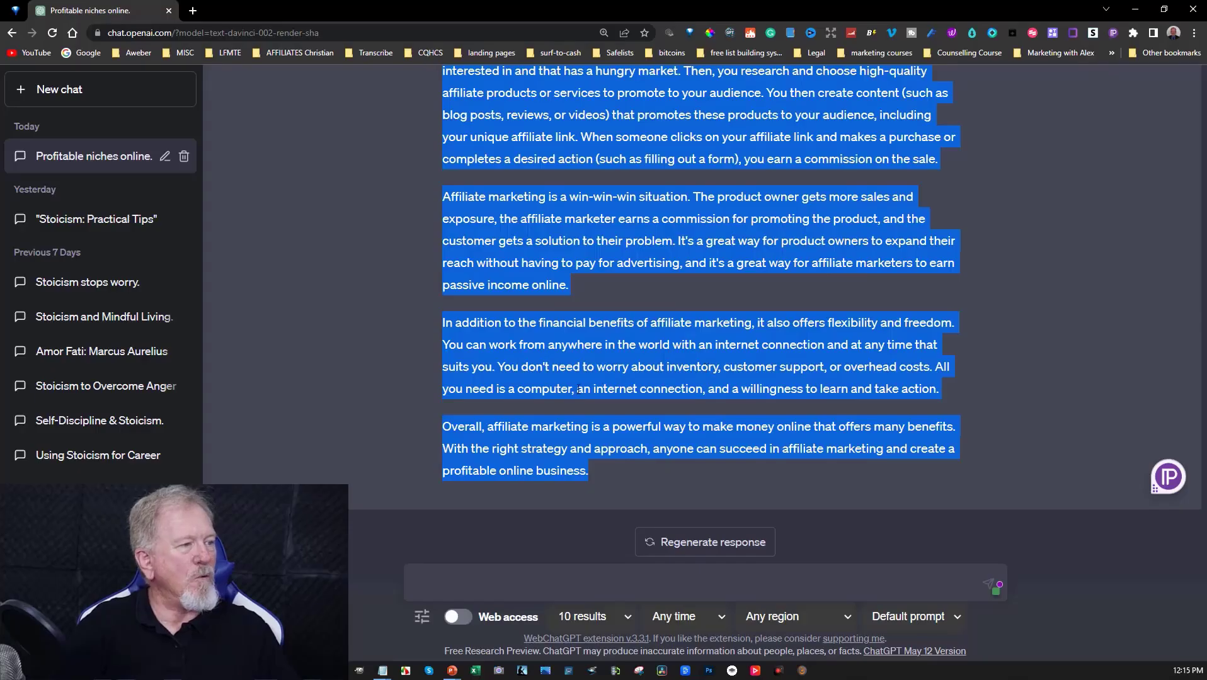
# - Copy the answer's paragraph beginning 'The process of affiliate marketing is simple.'
pyautogui.scroll(6, 355, 323)
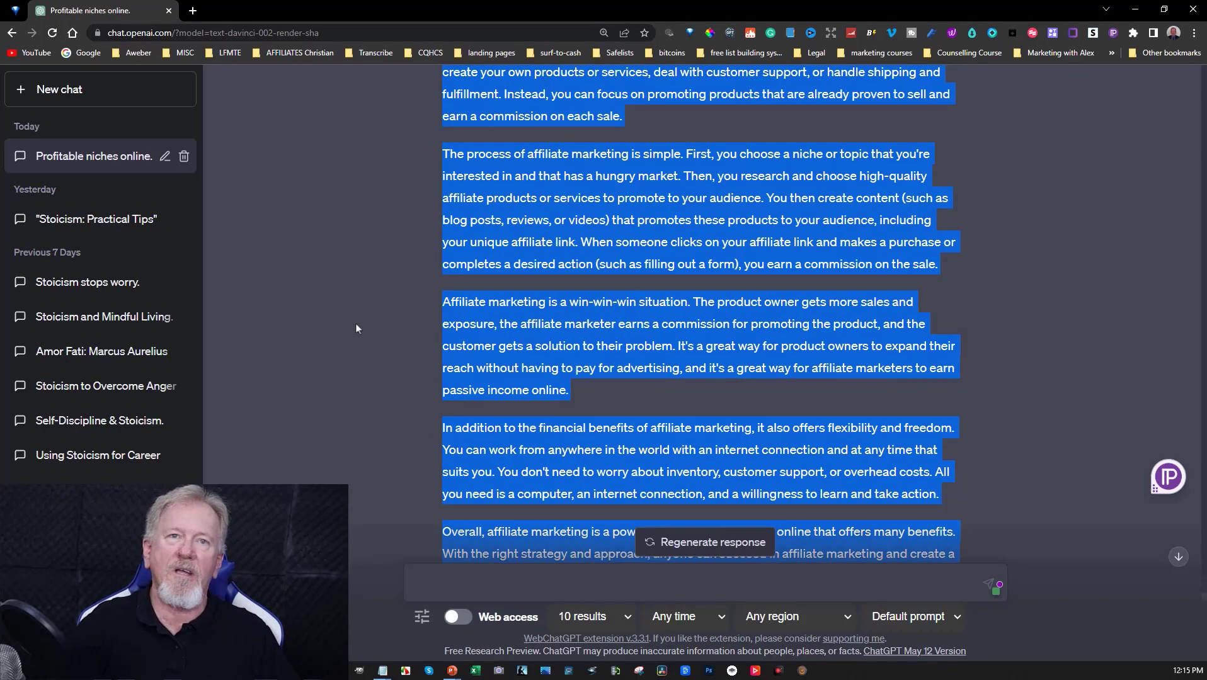
pyautogui.scroll(-4, 356, 325)
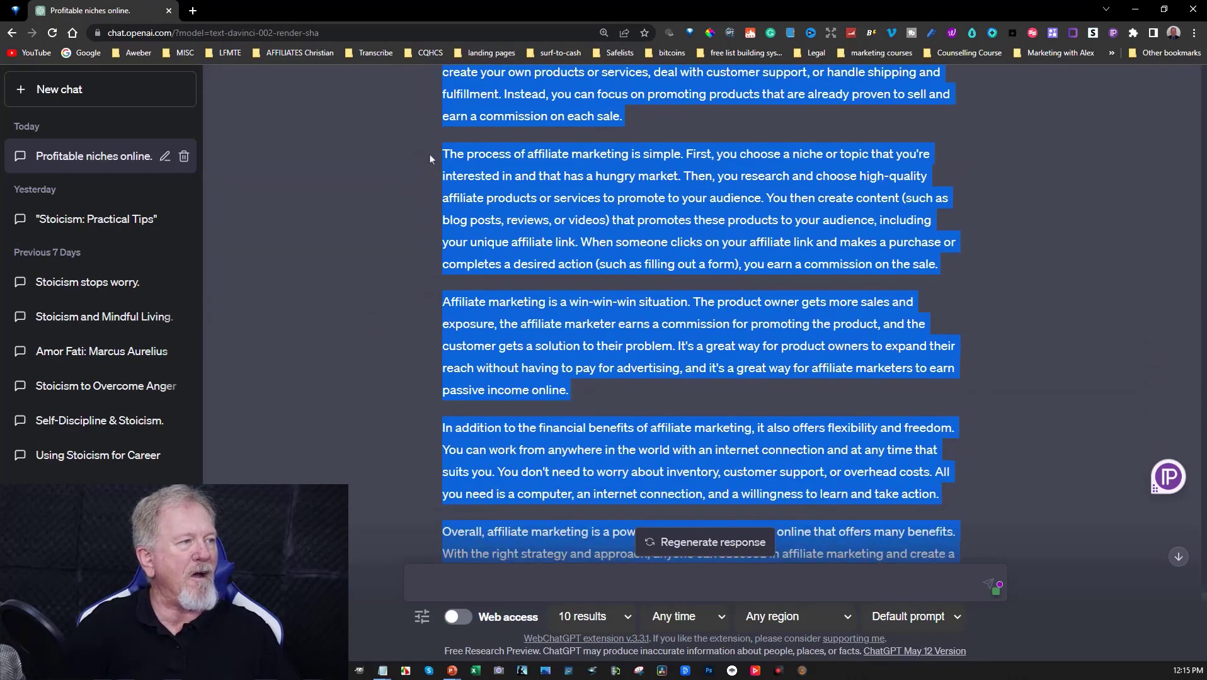
pyautogui.click(445, 154)
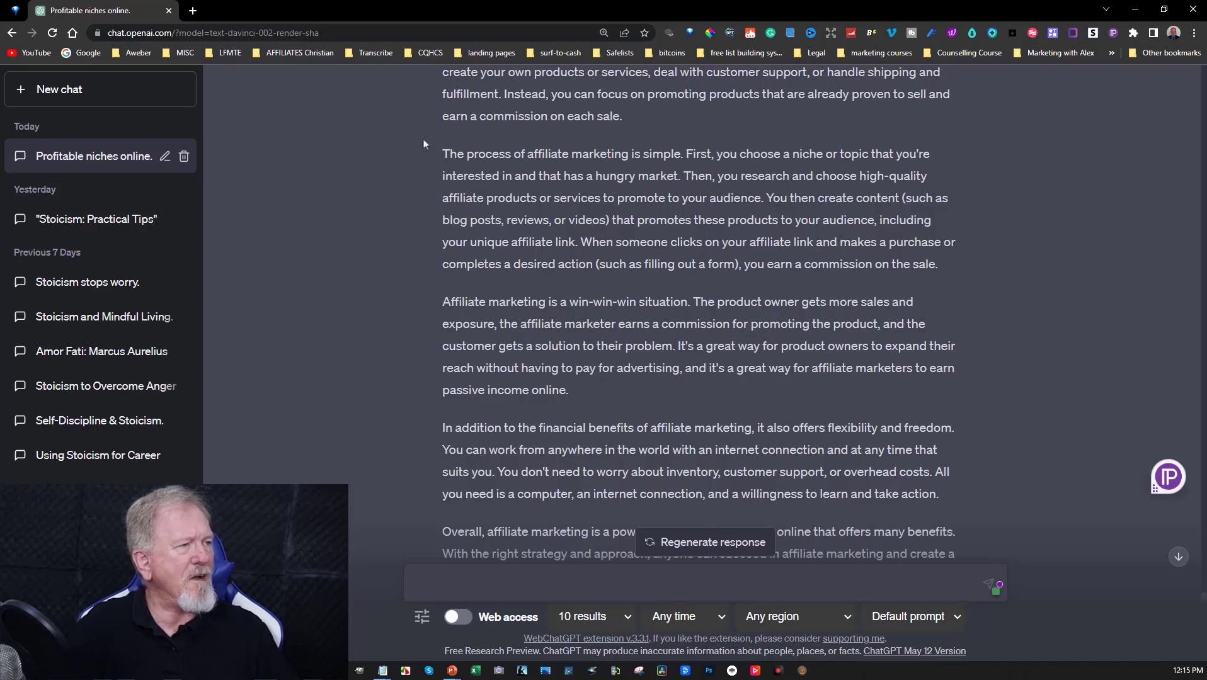
pyautogui.tripleClick(445, 151)
pyautogui.hotkey('ctrl', 'c')
pyautogui.rightClick(763, 215)
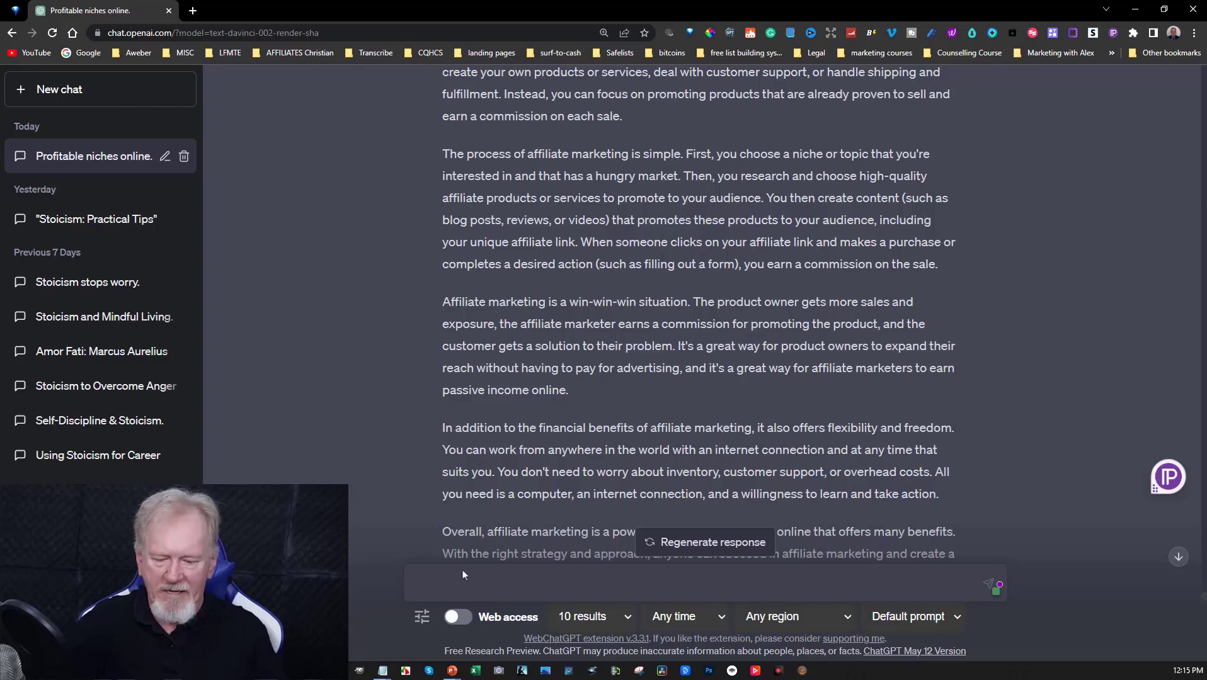
# - Send 'Please expand on this point' followed by that paragraph in quotation marks
pyautogui.write('Please expand on ')
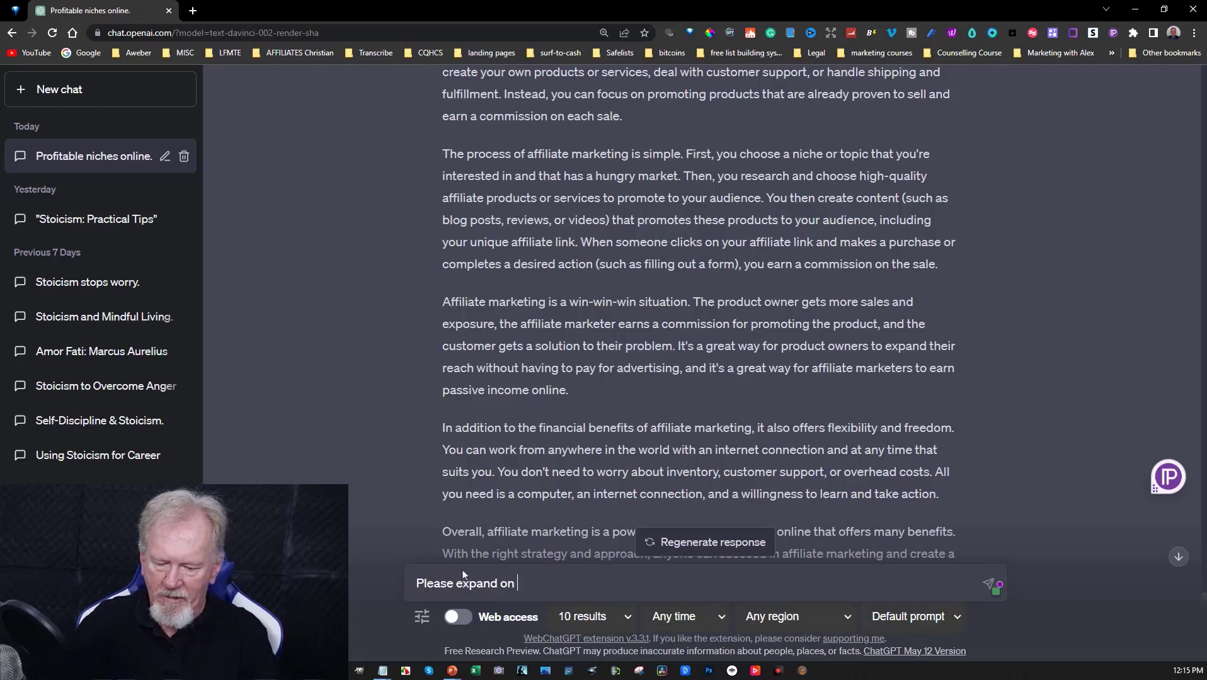
pyautogui.write('this point "')
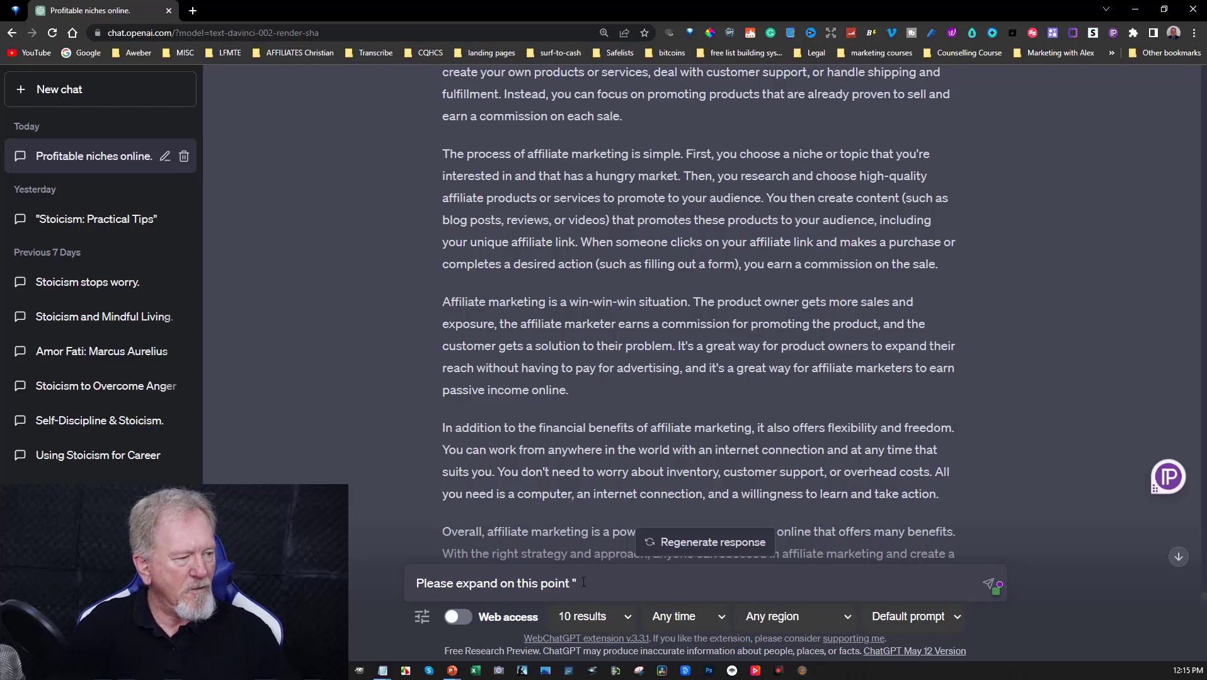
pyautogui.hotkey('ctrl', 'v')
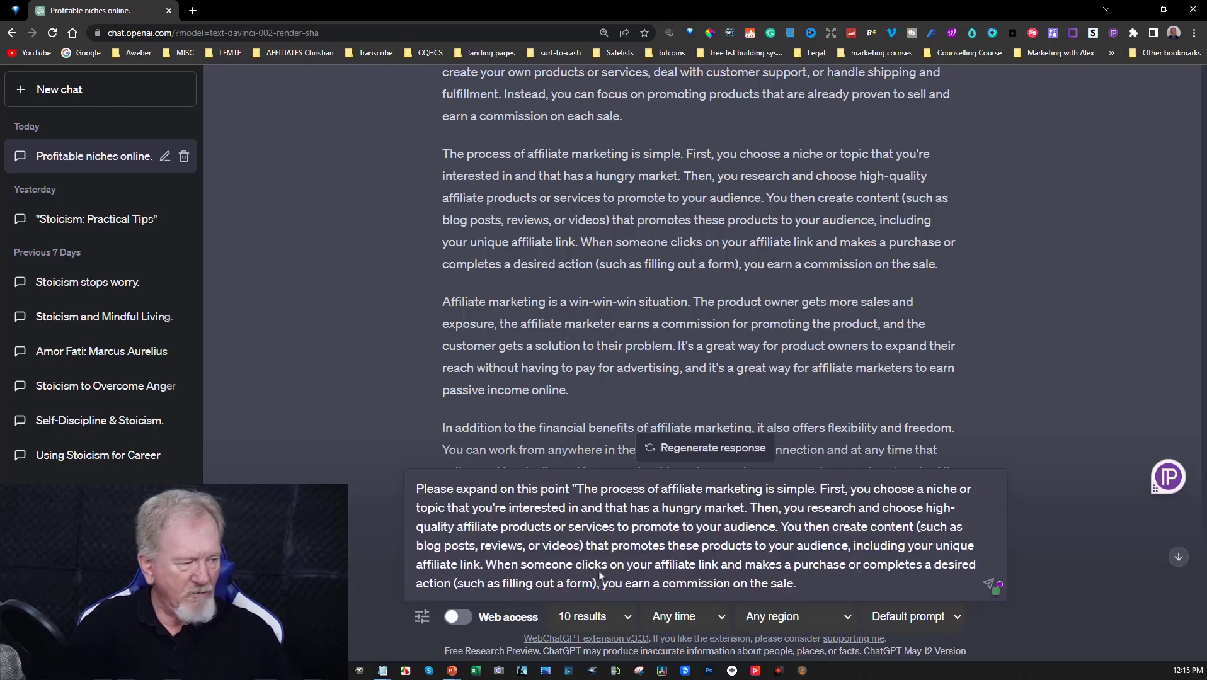
pyautogui.write('"')
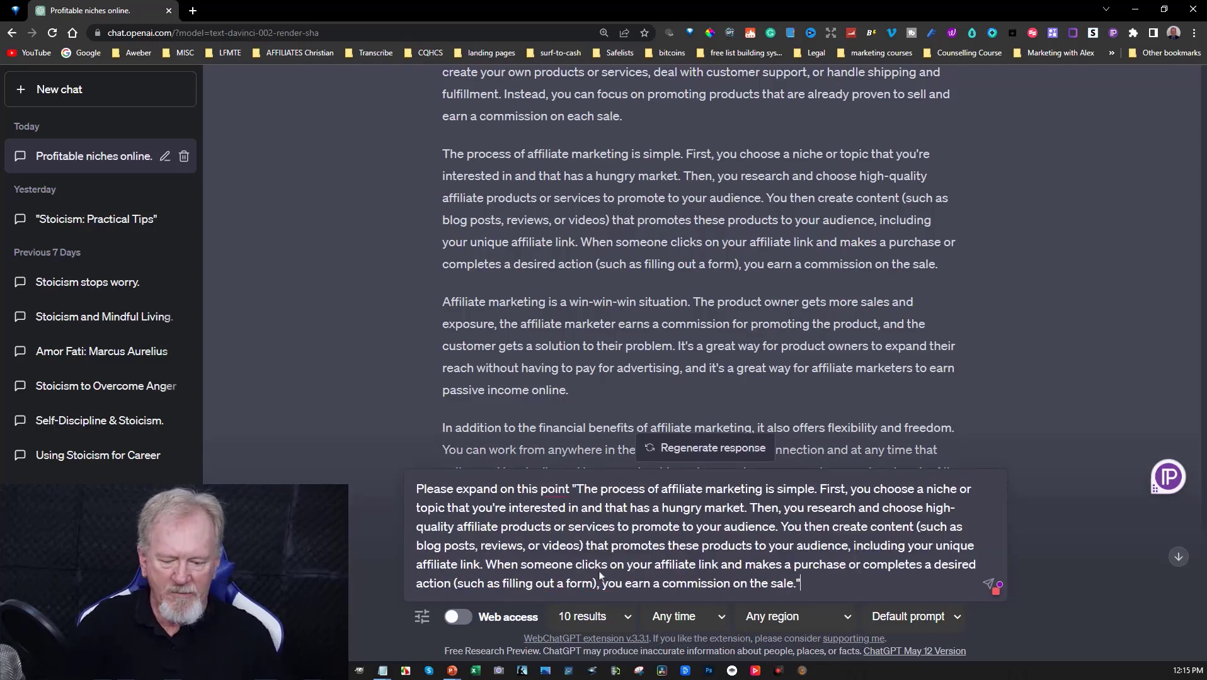
pyautogui.press('Return')
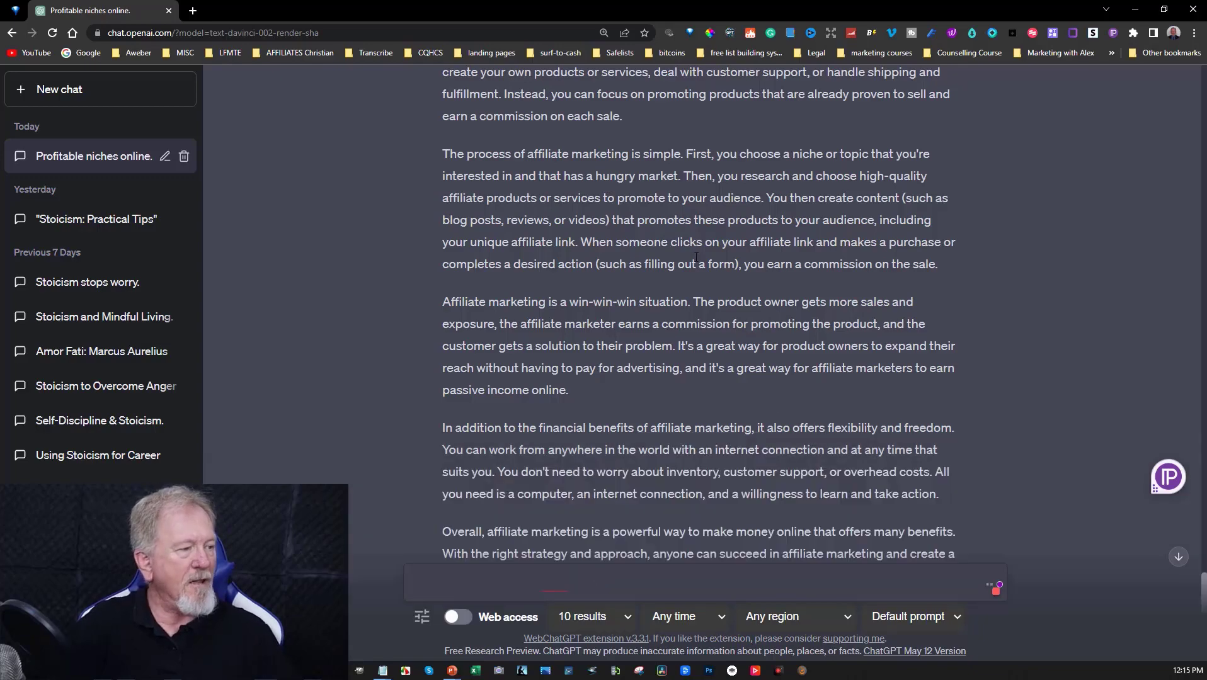
# - Scroll through ChatGPT's five-step affiliate marketing reply, from choosing a niche to earning commissions
pyautogui.scroll(6, 893, 358)
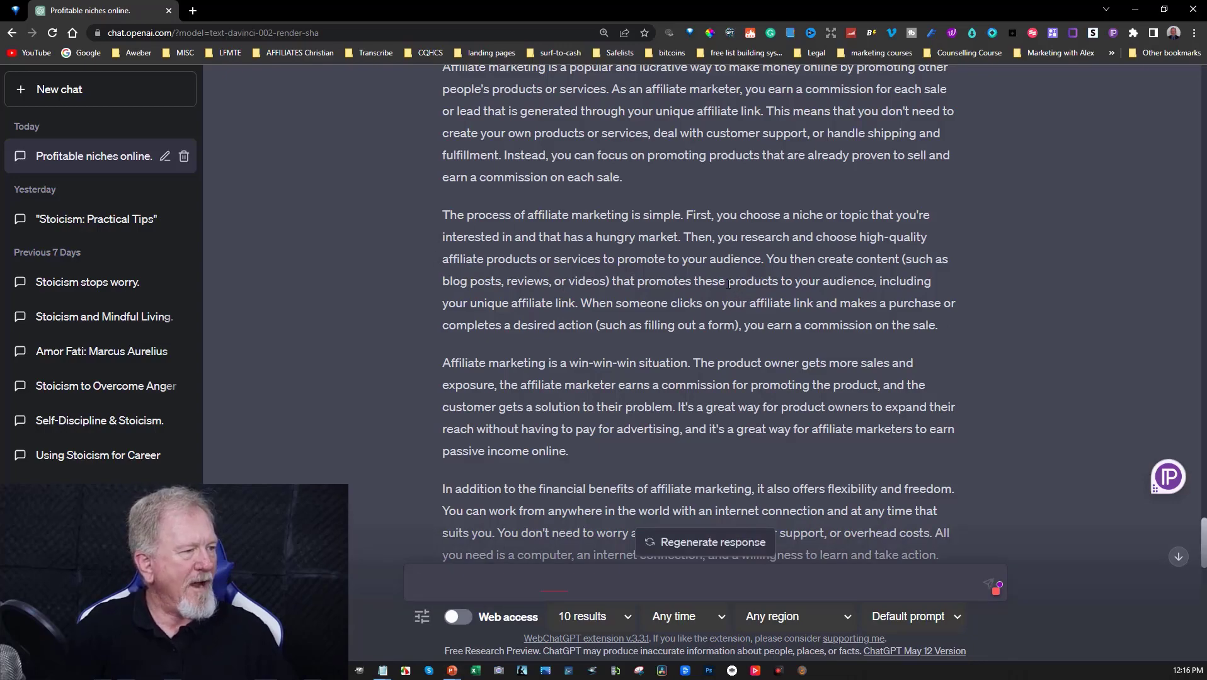
pyautogui.scroll(-10, 728, 283)
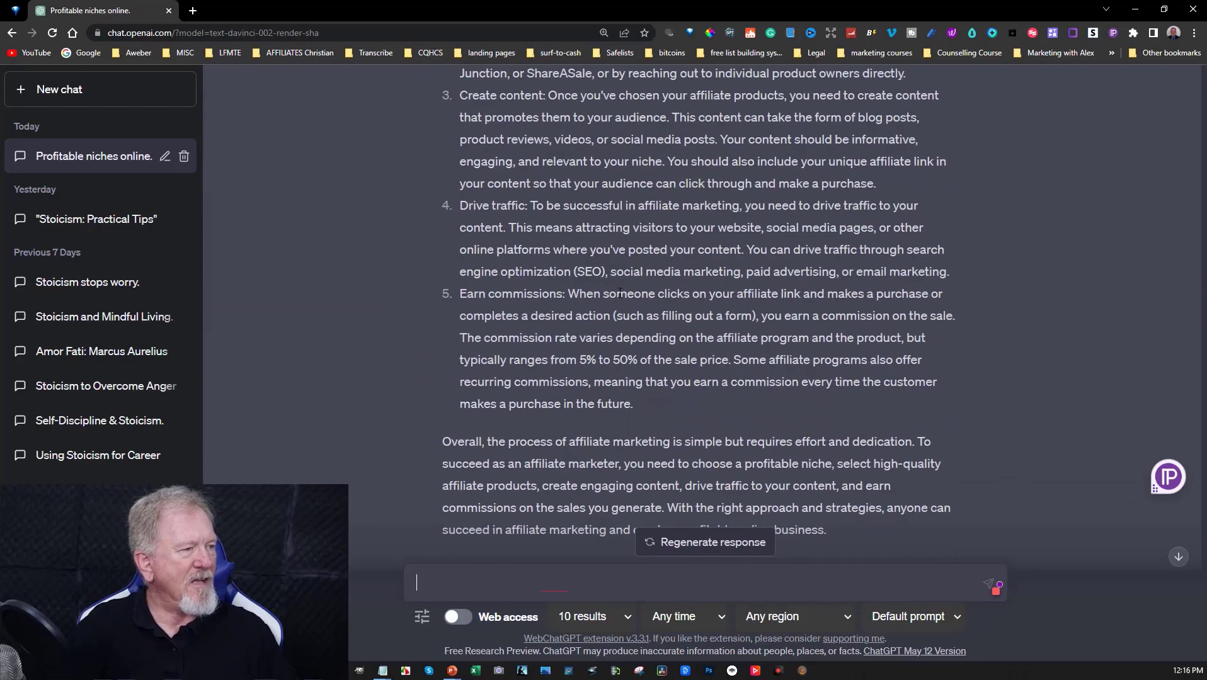
pyautogui.scroll(8, 620, 293)
pyautogui.scroll(-6, 603, 285)
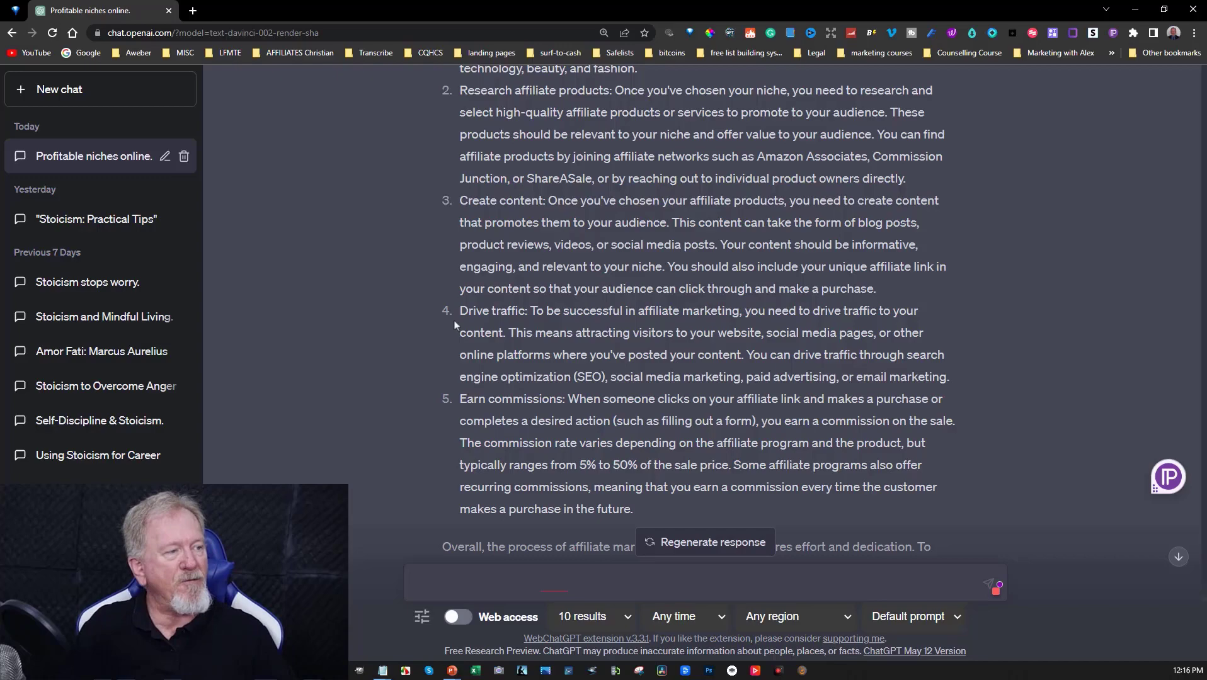
pyautogui.scroll(10, 484, 319)
pyautogui.scroll(-5, 484, 319)
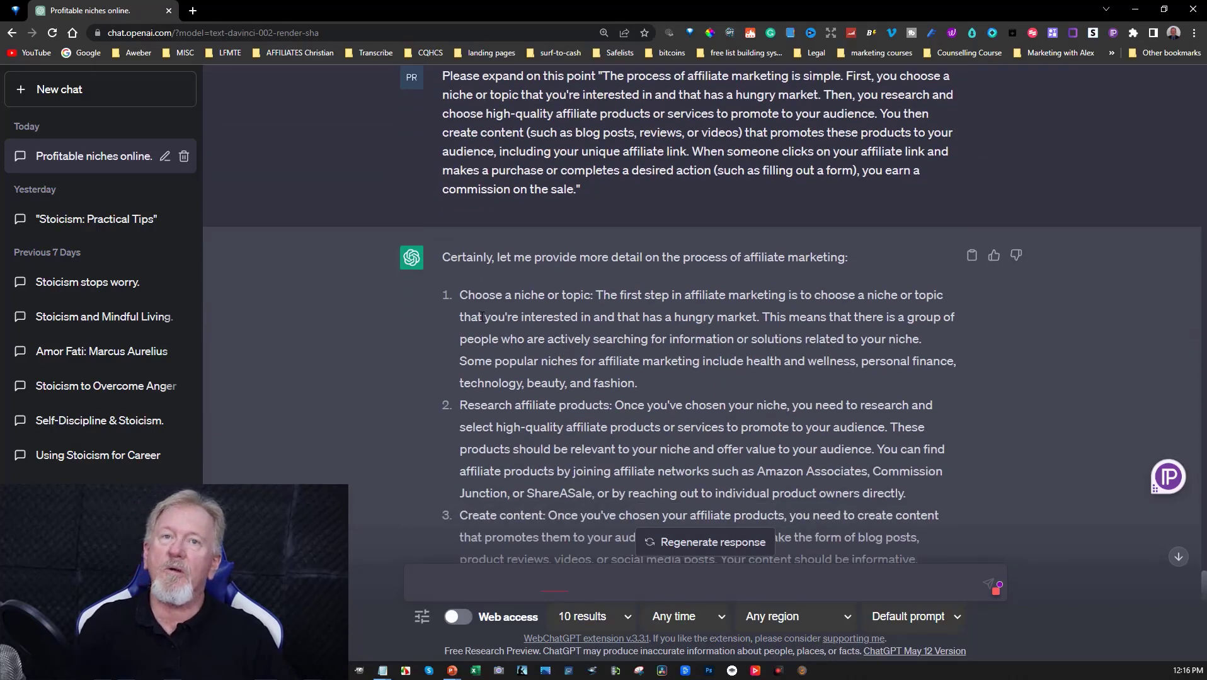